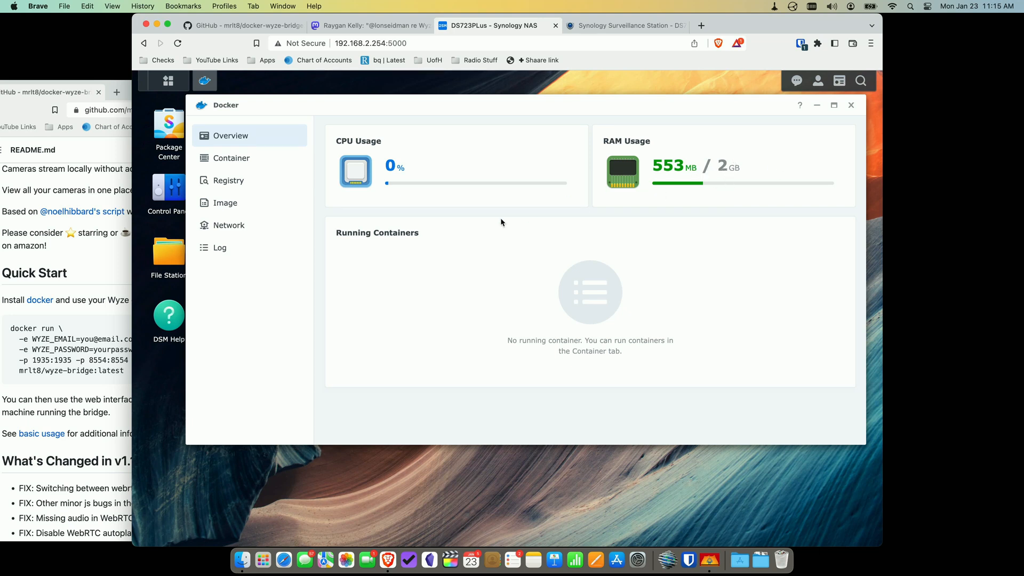
# - Search the registry for 'wyze bridge' and download mrlt8/wyze-bridge with the latest tag
pyautogui.click(236, 185)
pyautogui.click(803, 132)
pyautogui.write('wyze bri')
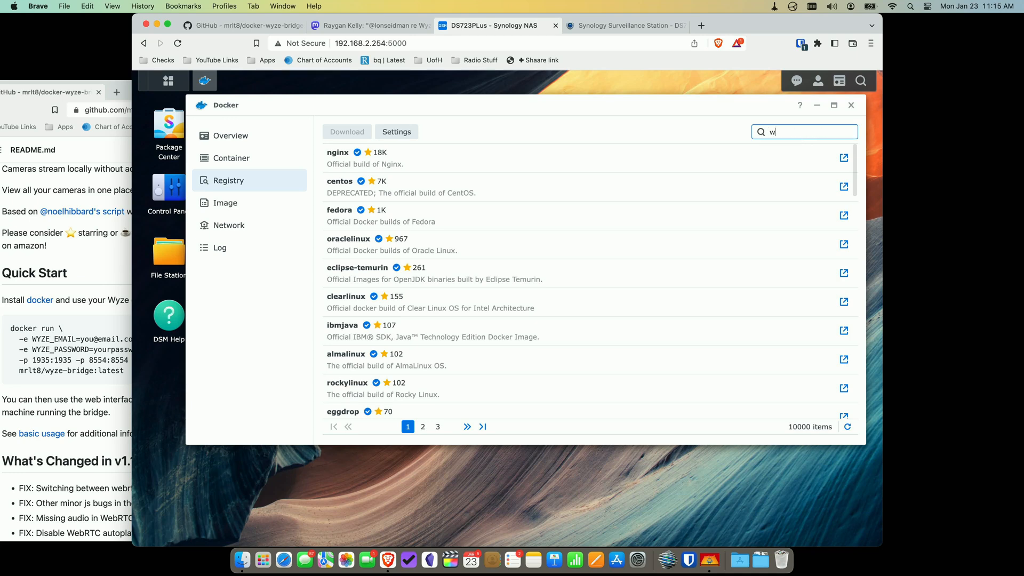
pyautogui.write('dge')
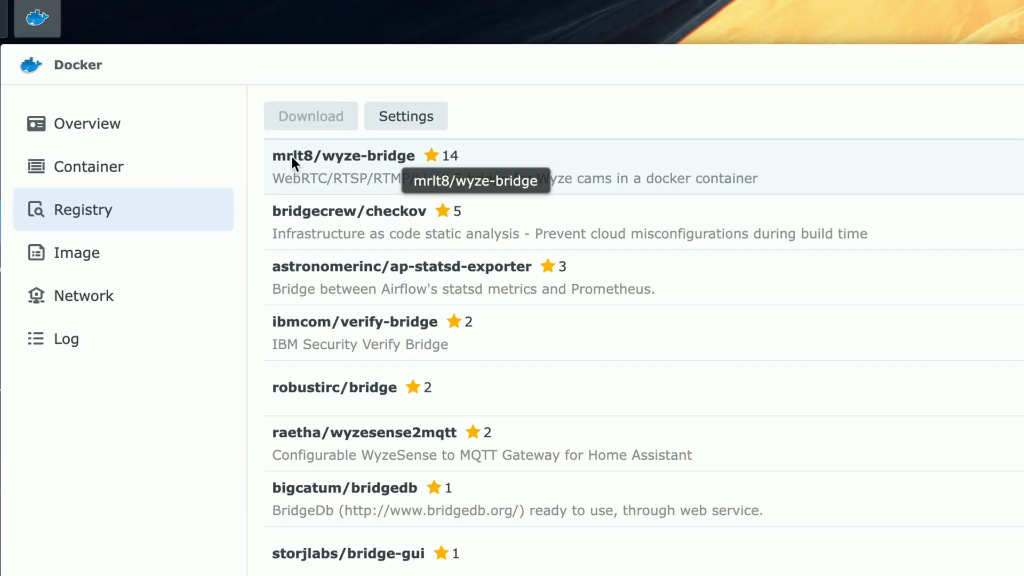
pyautogui.click(355, 161)
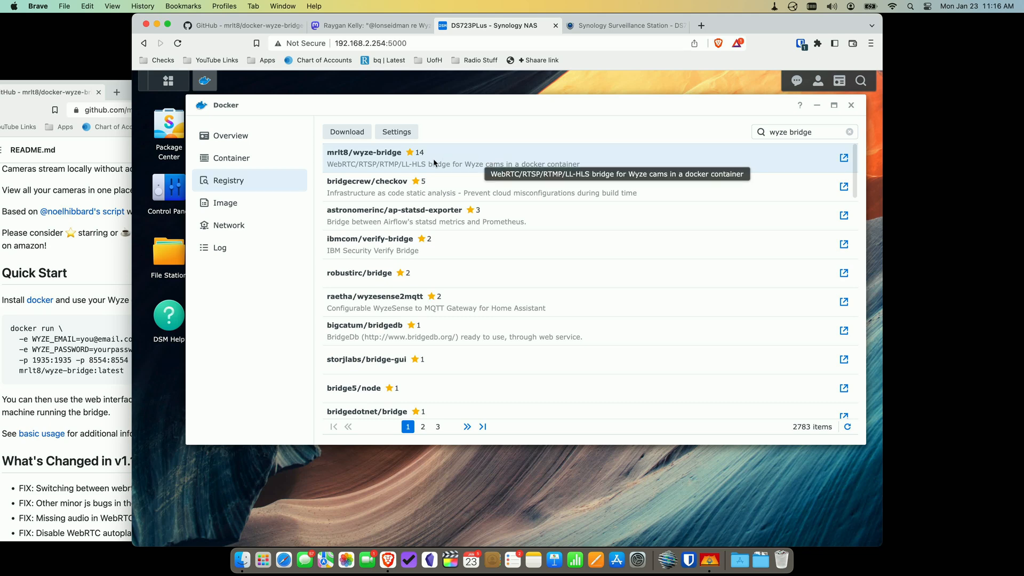
pyautogui.click(351, 134)
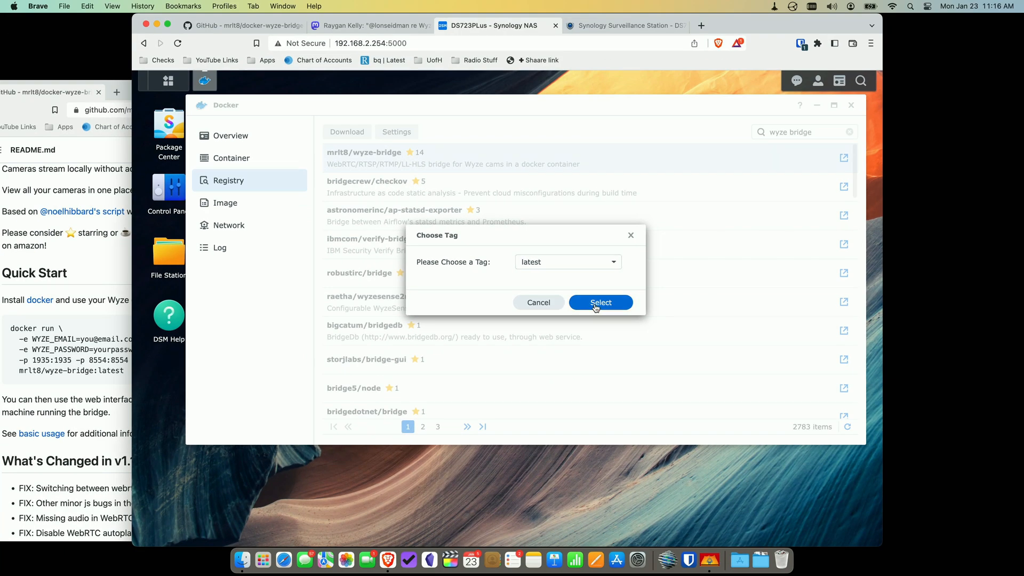
pyautogui.click(612, 316)
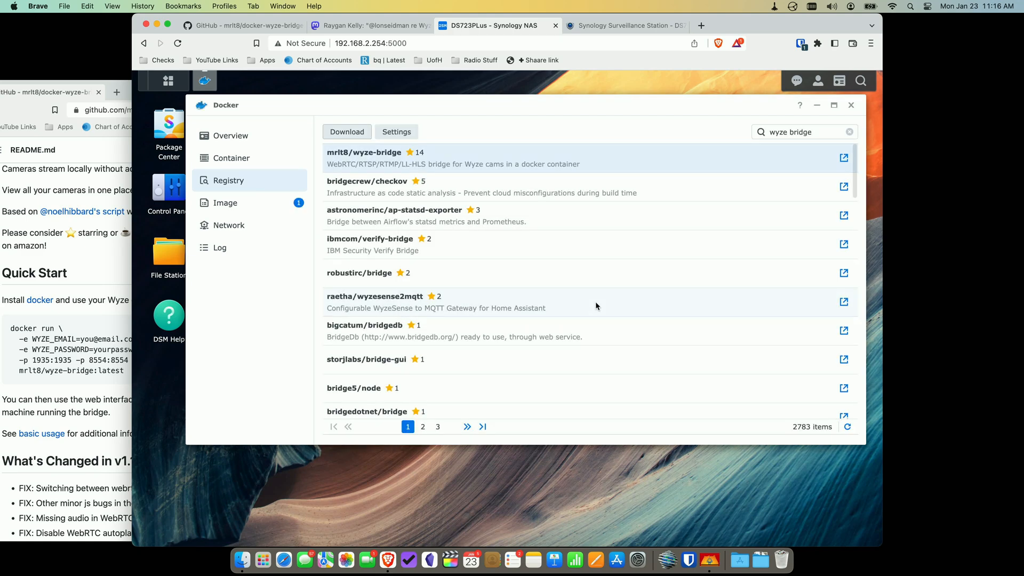
pyautogui.click(241, 205)
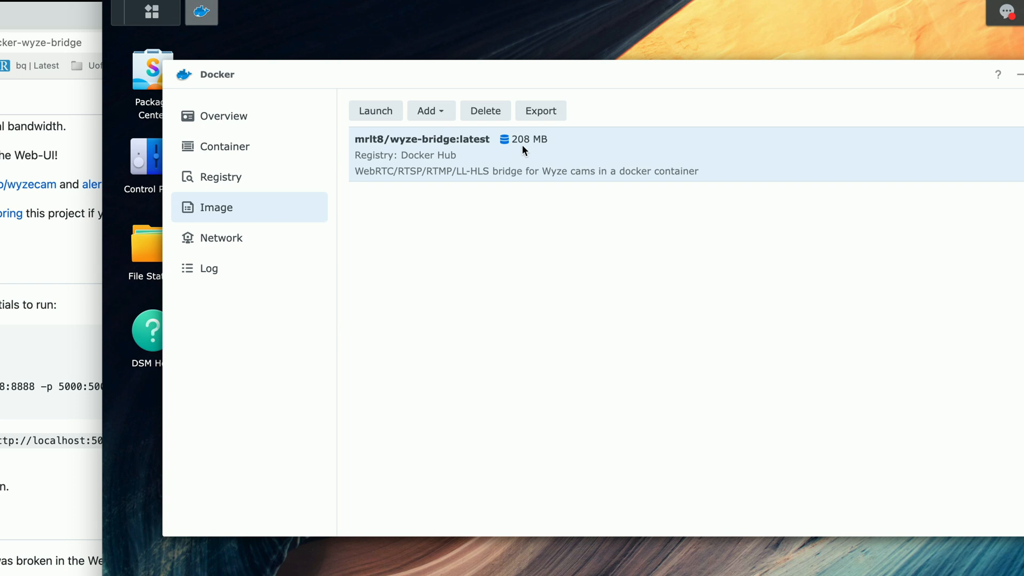
# - Launch a container from the wyze-bridge image on the bridge network and reach Advanced Settings
pyautogui.click(380, 118)
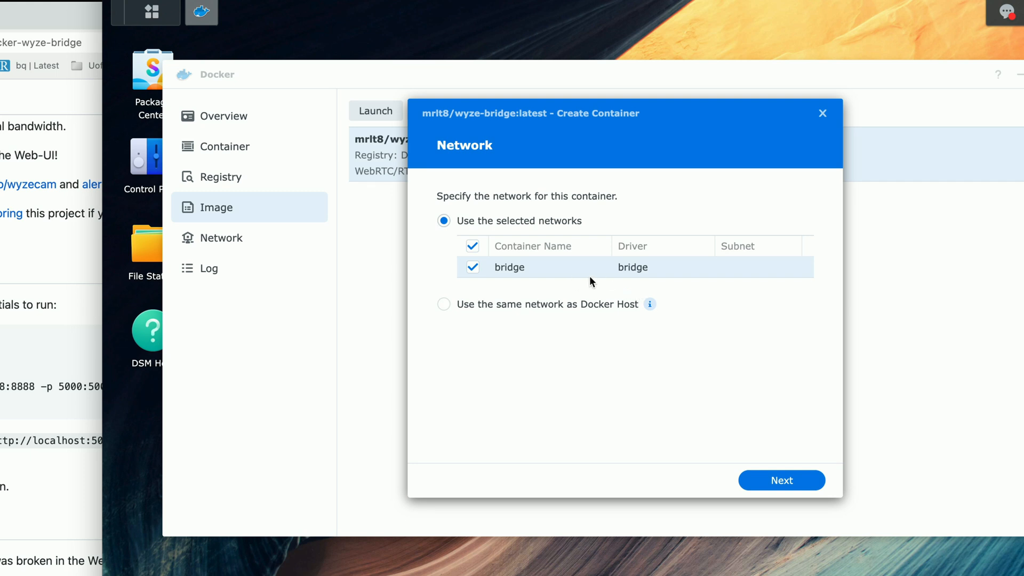
pyautogui.click(770, 479)
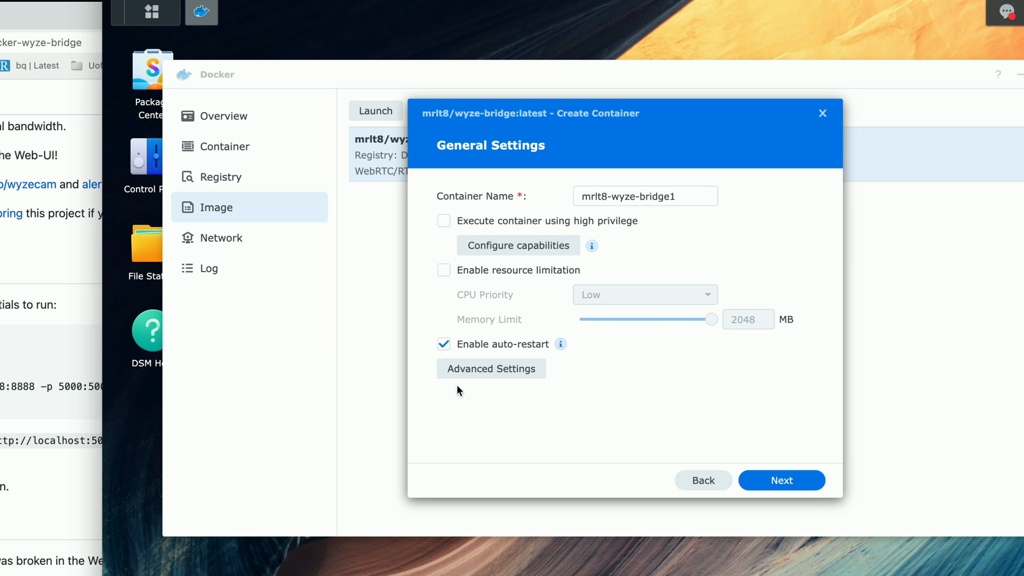
pyautogui.click(479, 368)
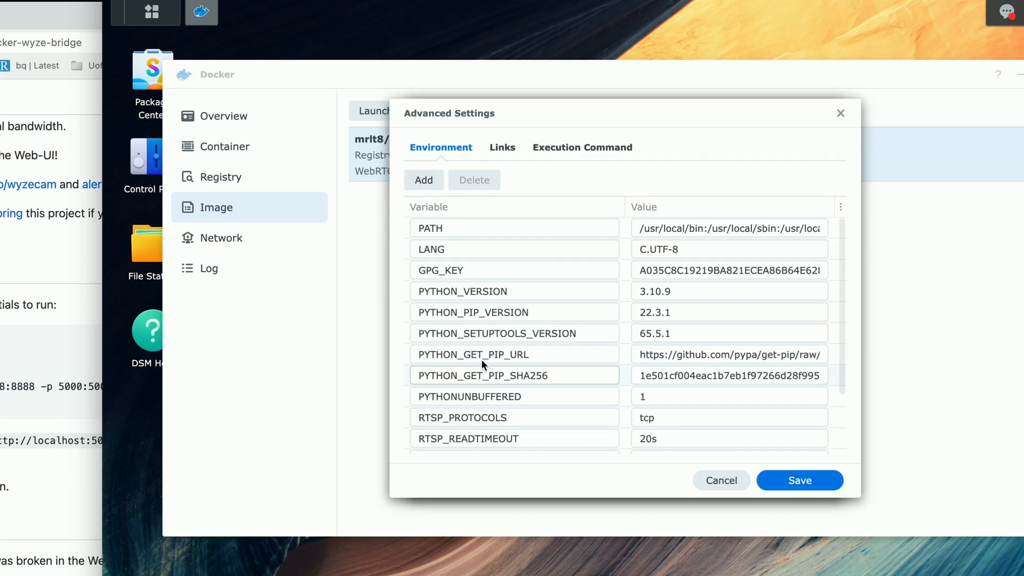
pyautogui.scroll(-3, 537, 238)
pyautogui.scroll(3, 537, 238)
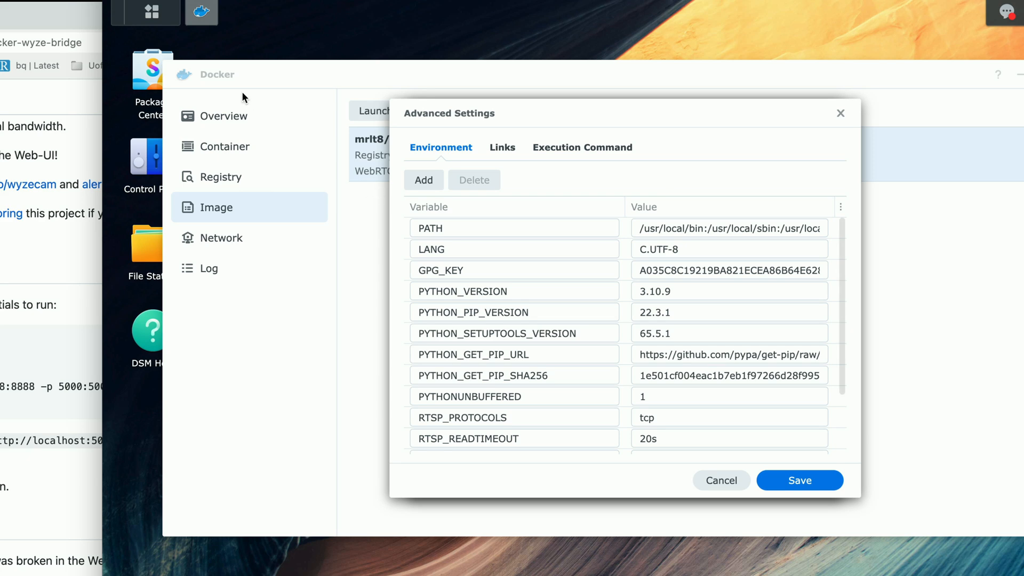
pyautogui.scroll(-3, 503, 244)
pyautogui.scroll(3, 503, 245)
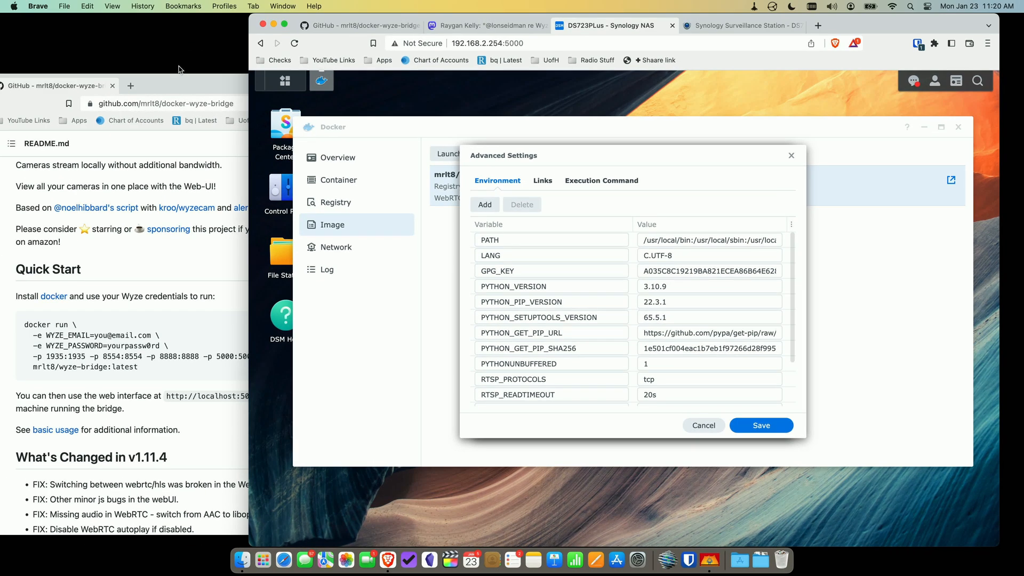
pyautogui.moveTo(180, 69); pyautogui.dragTo(211, 70)
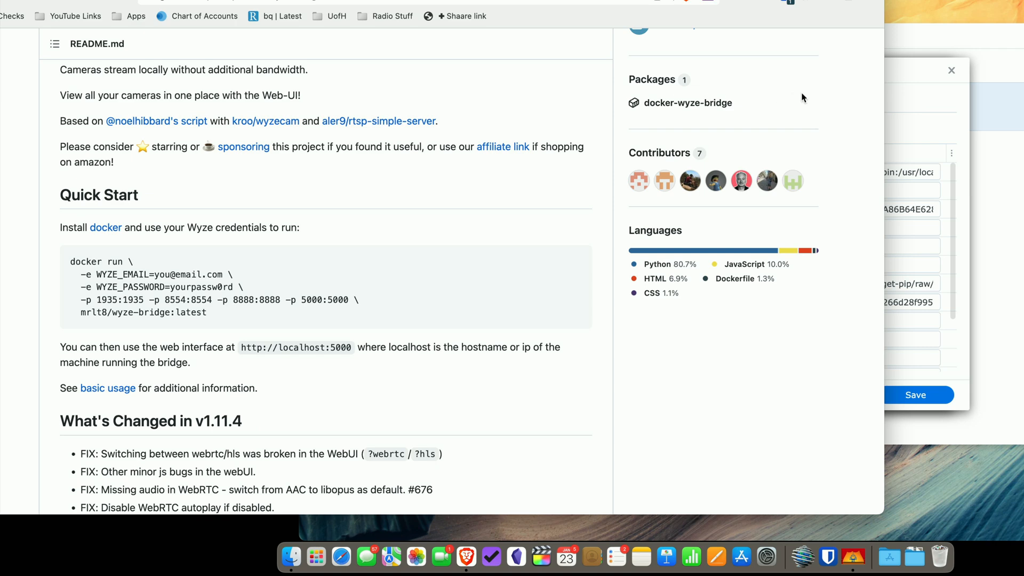
pyautogui.click(897, 75)
pyautogui.moveTo(897, 75); pyautogui.dragTo(638, 101)
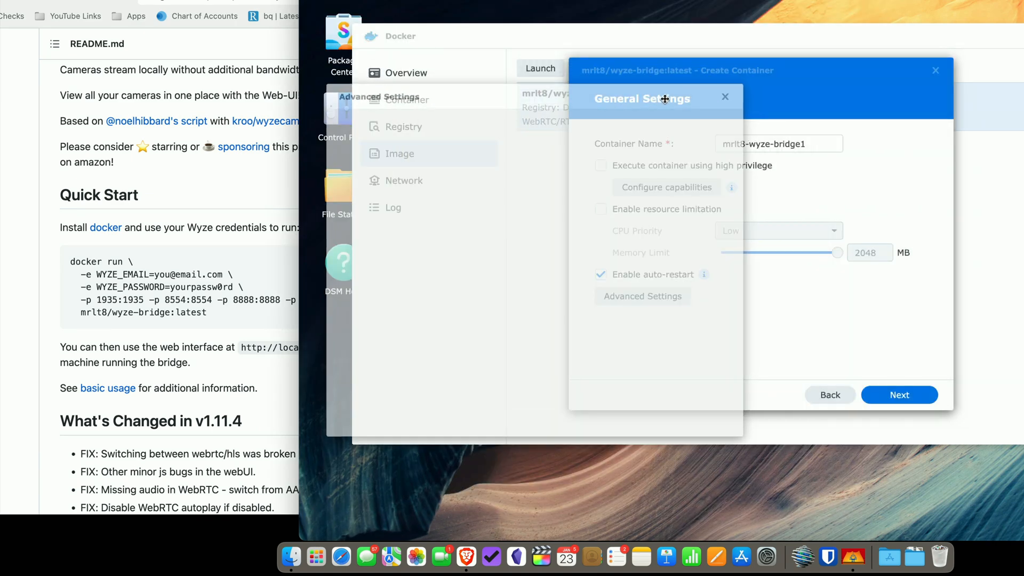
pyautogui.scroll(-3, 476, 305)
pyautogui.scroll(3, 476, 306)
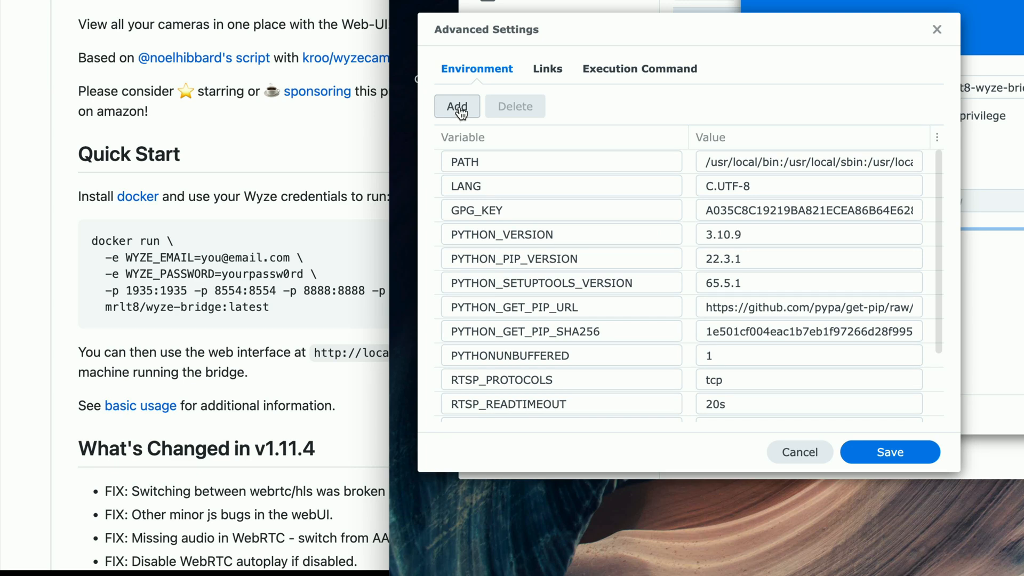
pyautogui.moveTo(536, 31); pyautogui.dragTo(537, 48)
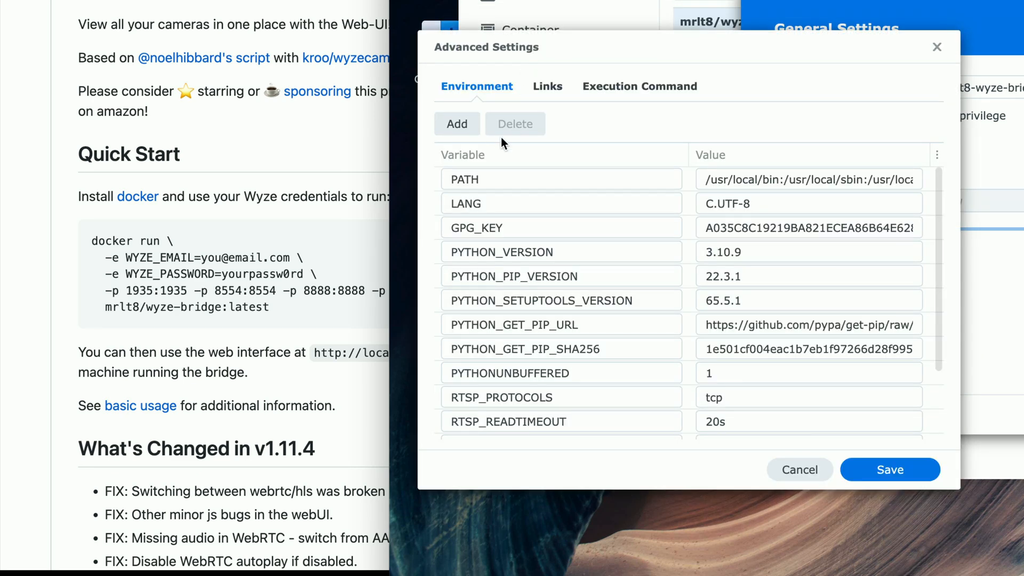
# - Add a WYZE_EMAIL environment variable row
pyautogui.click(450, 126)
pyautogui.scroll(-3, 530, 213)
pyautogui.scroll(5, 529, 214)
pyautogui.scroll(-5, 512, 176)
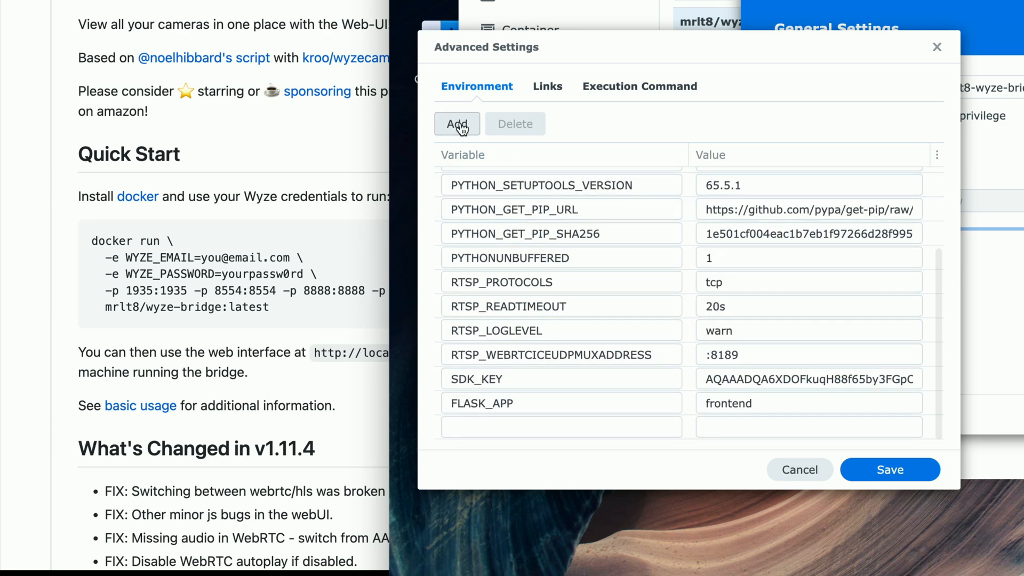
pyautogui.click(474, 425)
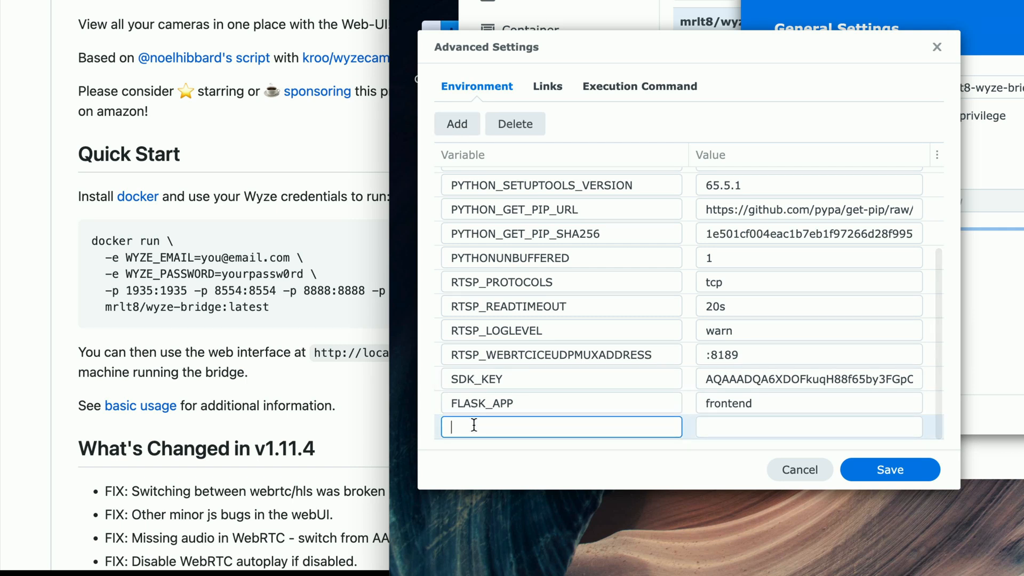
pyautogui.write('WYZE_EMAIL')
pyautogui.press('Tab')
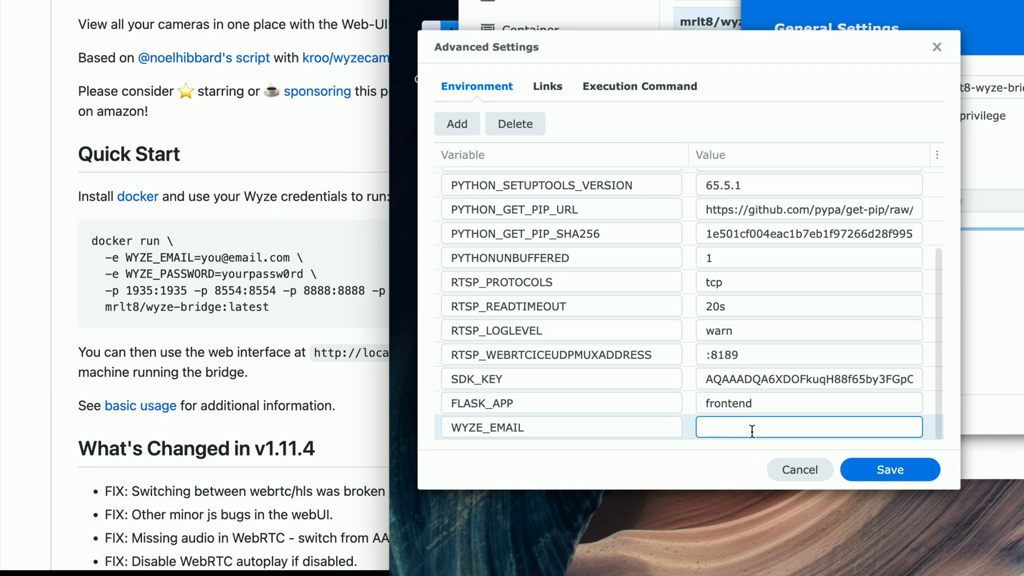
# - Add a WYZE_PASSWORD variable and fill in the Wyze account e-mail value
pyautogui.click(464, 128)
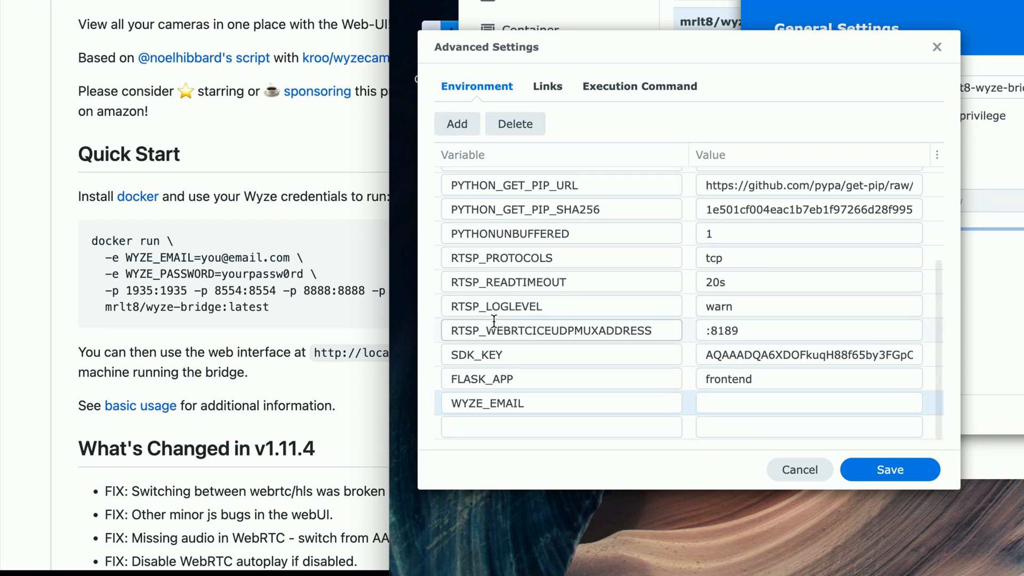
pyautogui.click(480, 427)
pyautogui.write('WYZE_PSAS')
pyautogui.press('BackSpace')
pyautogui.press('BackSpace')
pyautogui.press('BackSpace')
pyautogui.write('ASSWORD')
pyautogui.press('Tab')
pyautogui.click(730, 405)
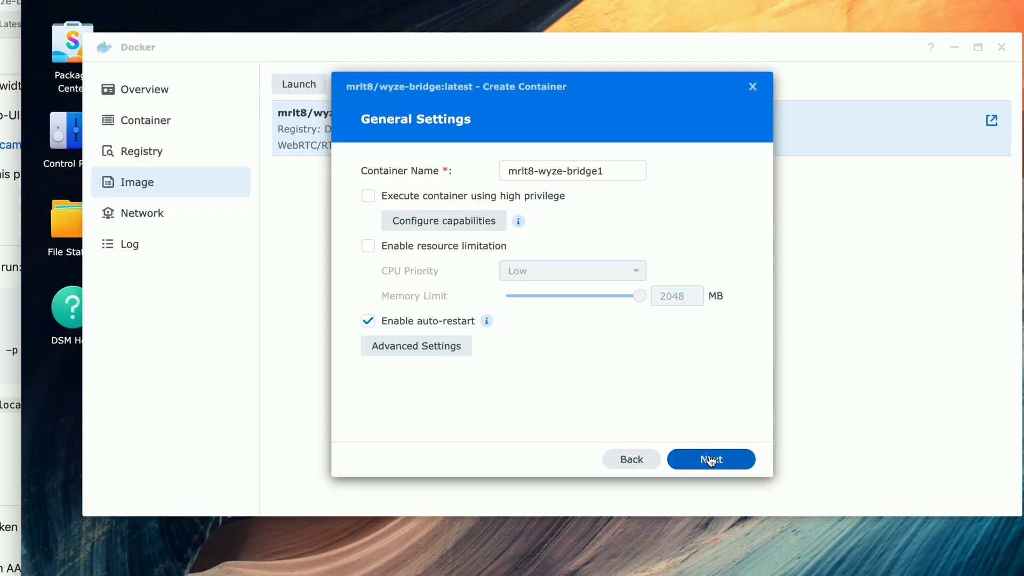
# - Advance to Port Settings and check the README's list of ports
pyautogui.click(710, 460)
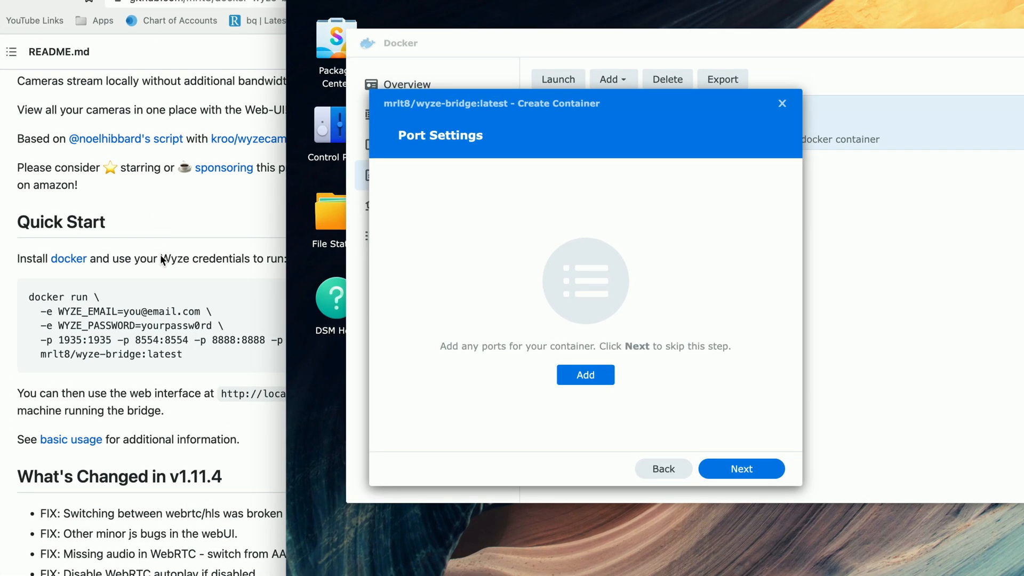
pyautogui.click(183, 117)
pyautogui.moveTo(376, 26); pyautogui.dragTo(320, 27)
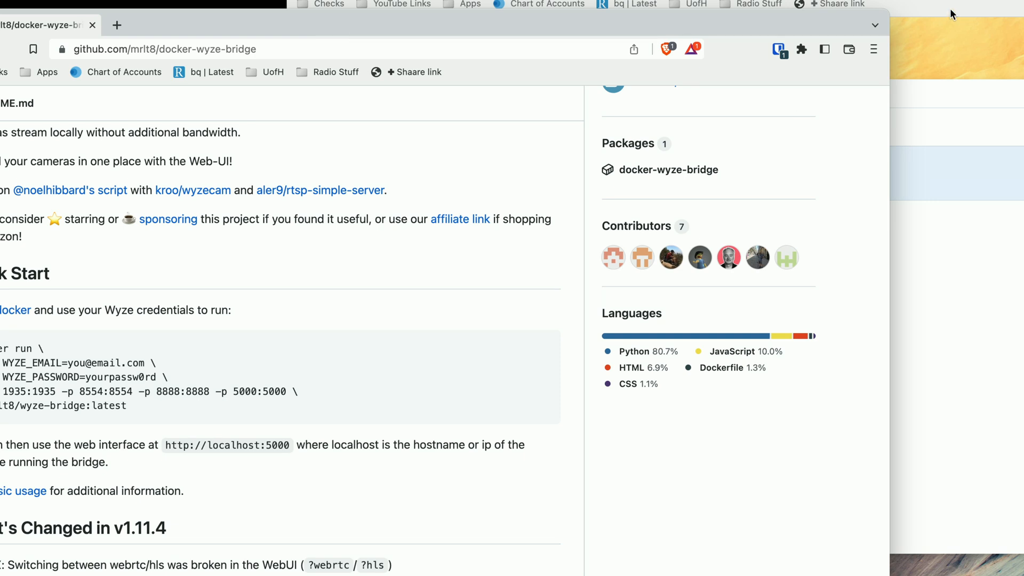
pyautogui.click(952, 48)
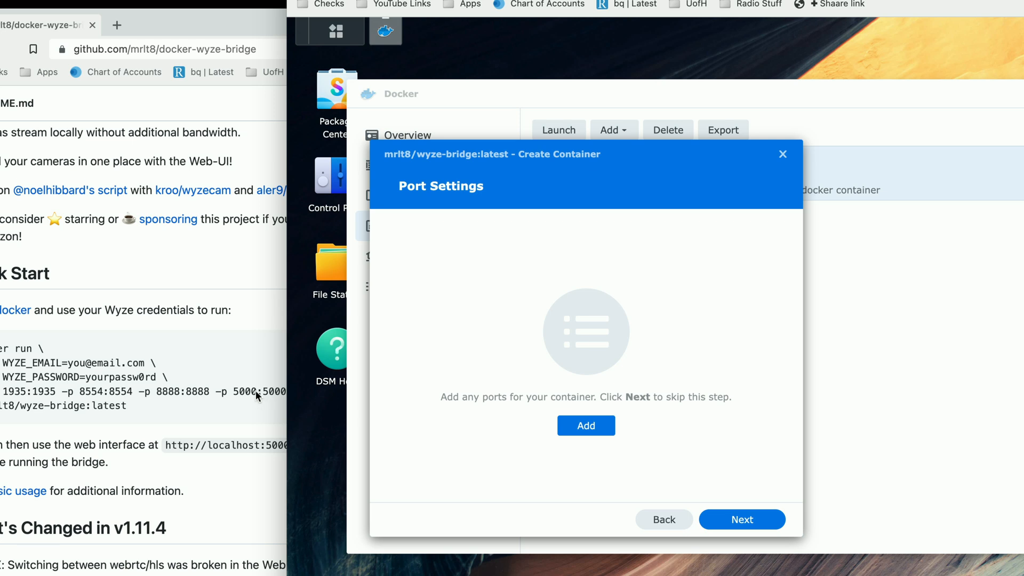
# - Map ports 1935 and 8554 to the same container ports
pyautogui.click(591, 429)
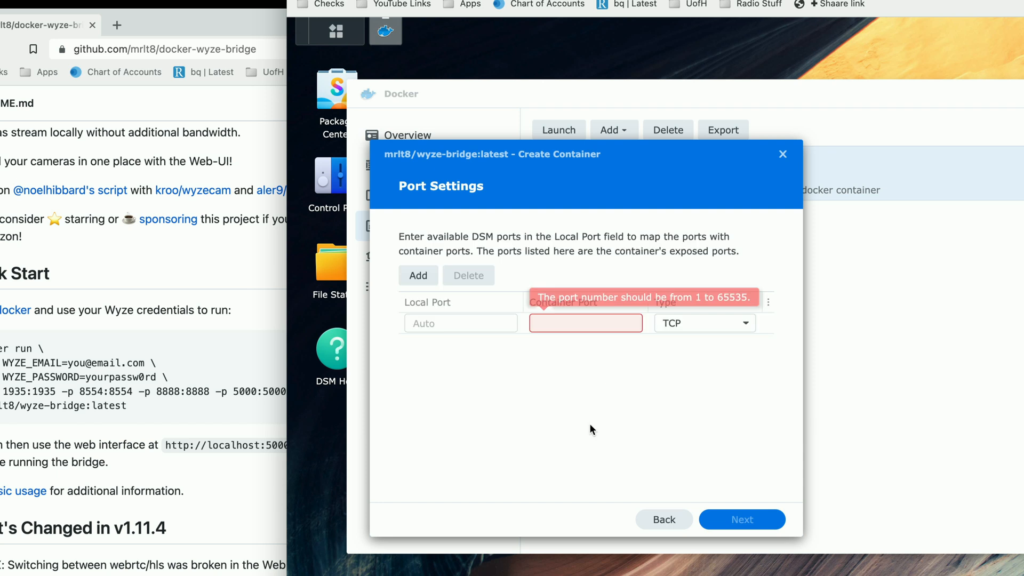
pyautogui.click(456, 322)
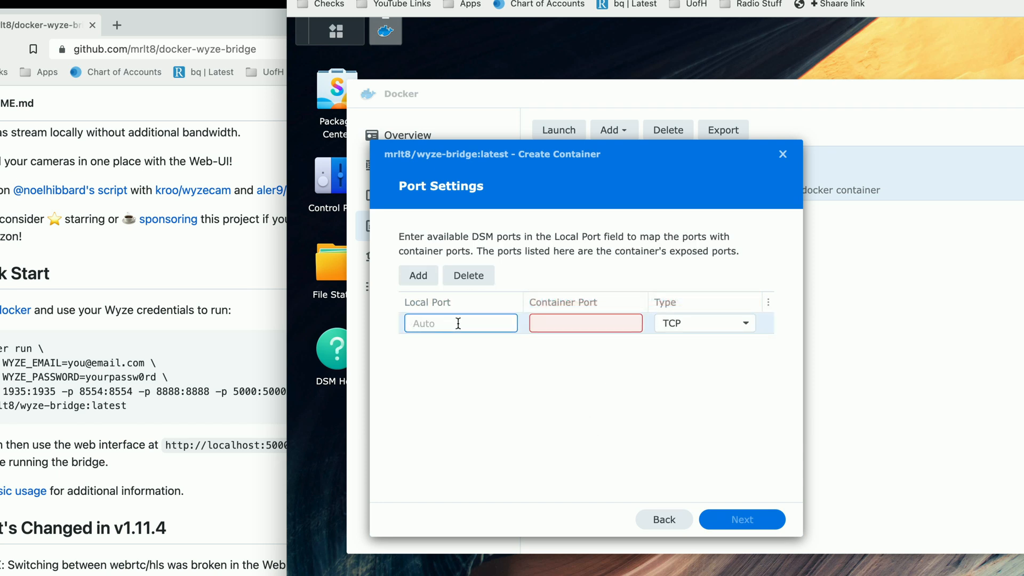
pyautogui.write('1935')
pyautogui.press('Tab')
pyautogui.write('1935')
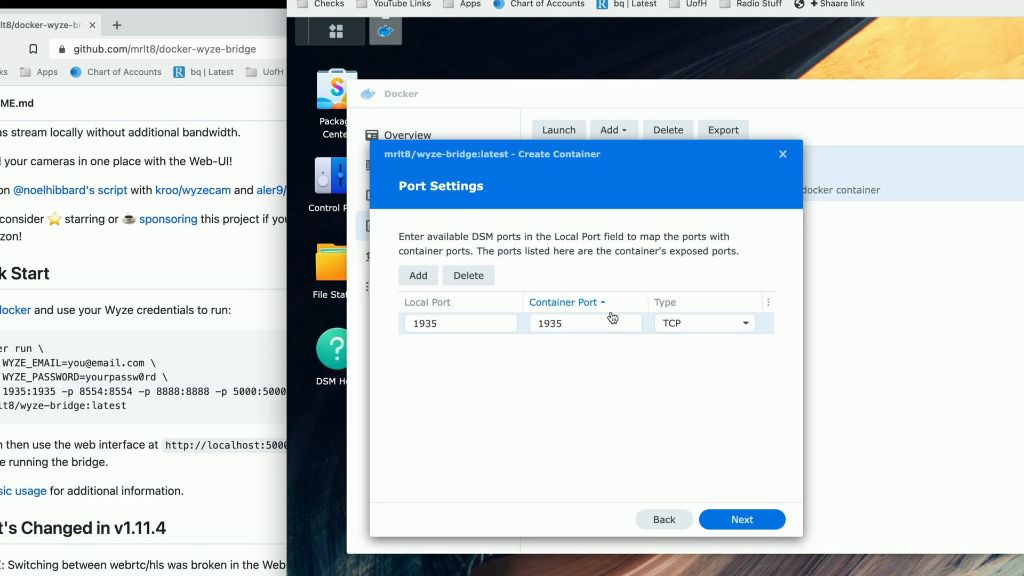
pyautogui.click(420, 279)
pyautogui.click(438, 345)
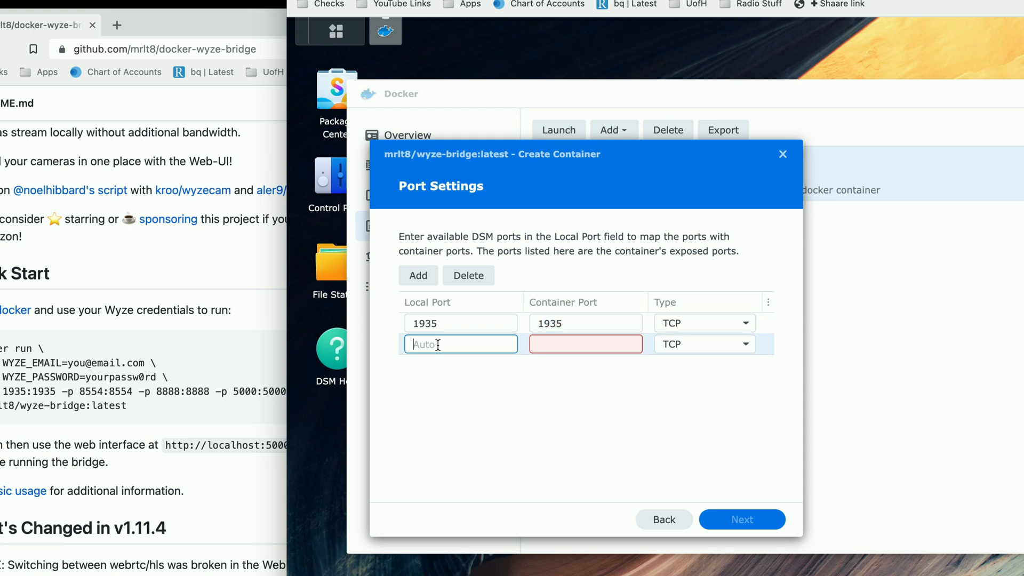
pyautogui.write('8554')
pyautogui.click(544, 345)
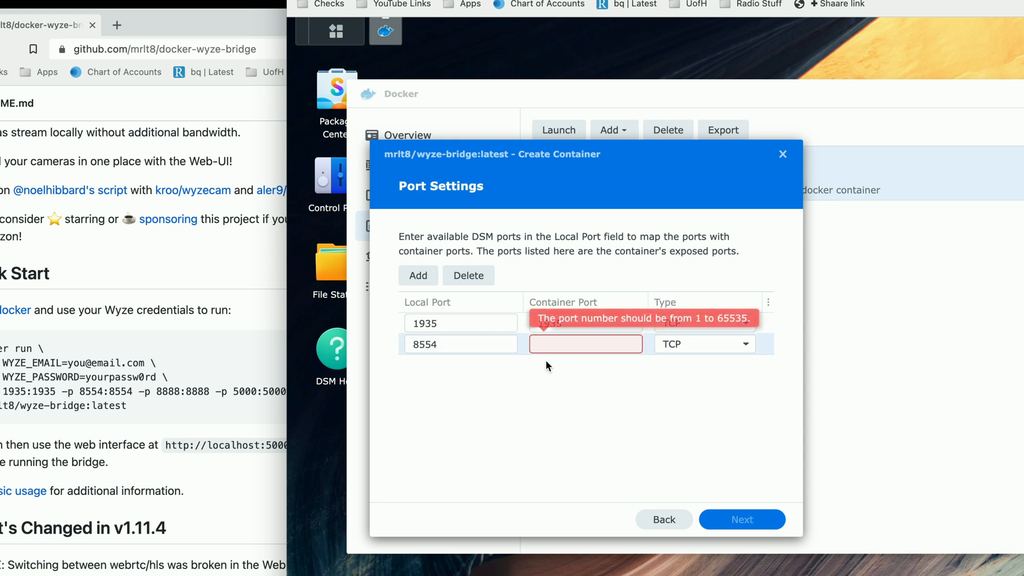
pyautogui.write('8554')
pyautogui.press('Tab')
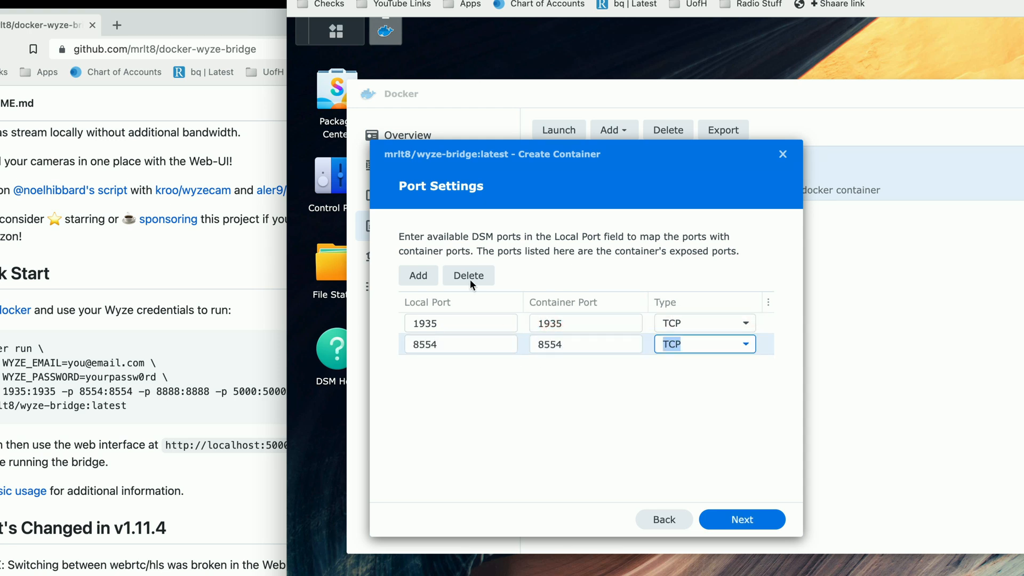
# - Add a third mapping for port 8888 and verify the 1935 and 8888 rows
pyautogui.click(418, 275)
pyautogui.click(450, 364)
pyautogui.write('8888')
pyautogui.press('Tab')
pyautogui.write('8888')
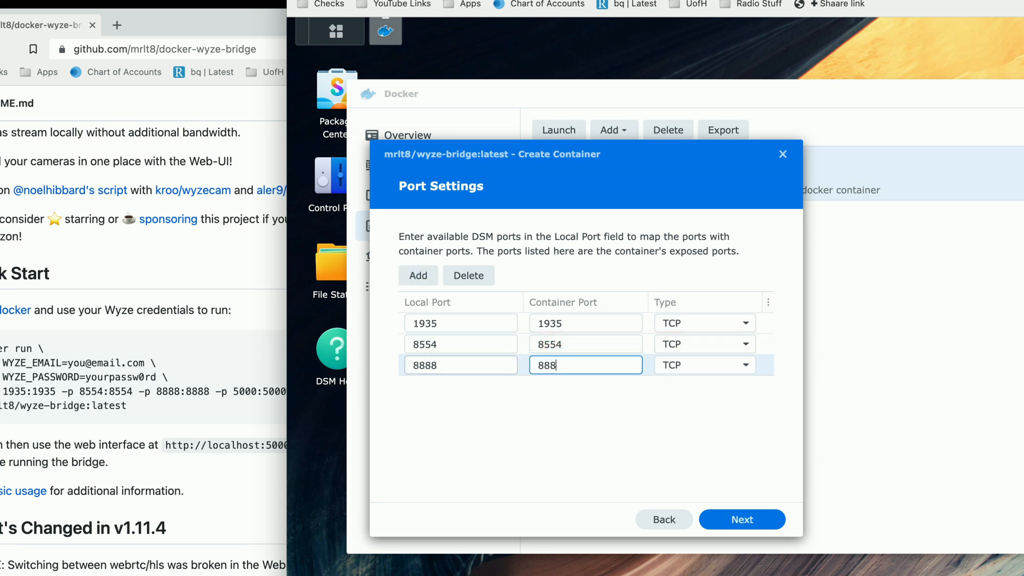
pyautogui.click(441, 323)
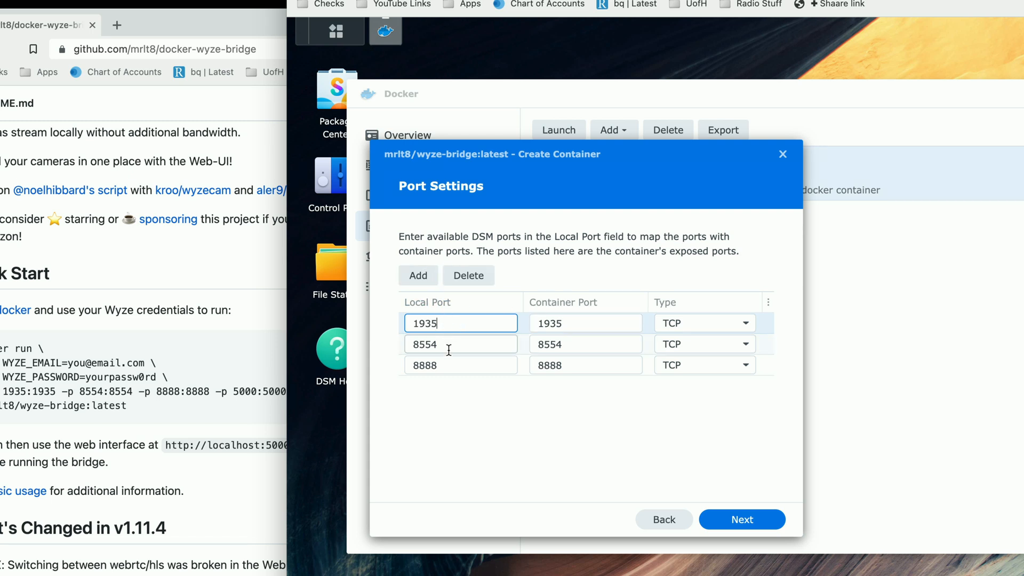
pyautogui.click(447, 367)
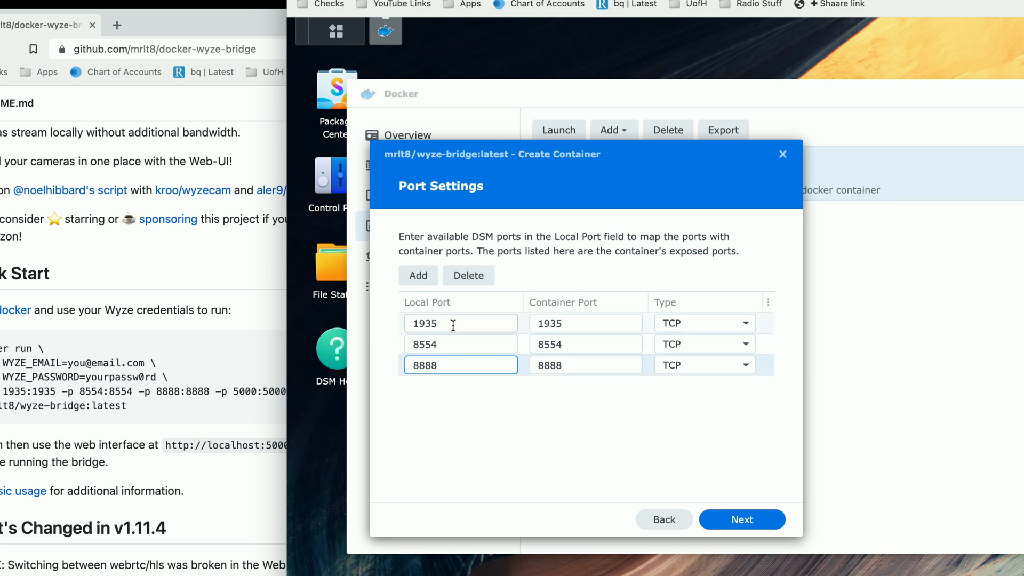
# - Map local port 5080 to container port 5000
pyautogui.click(418, 276)
pyautogui.click(429, 384)
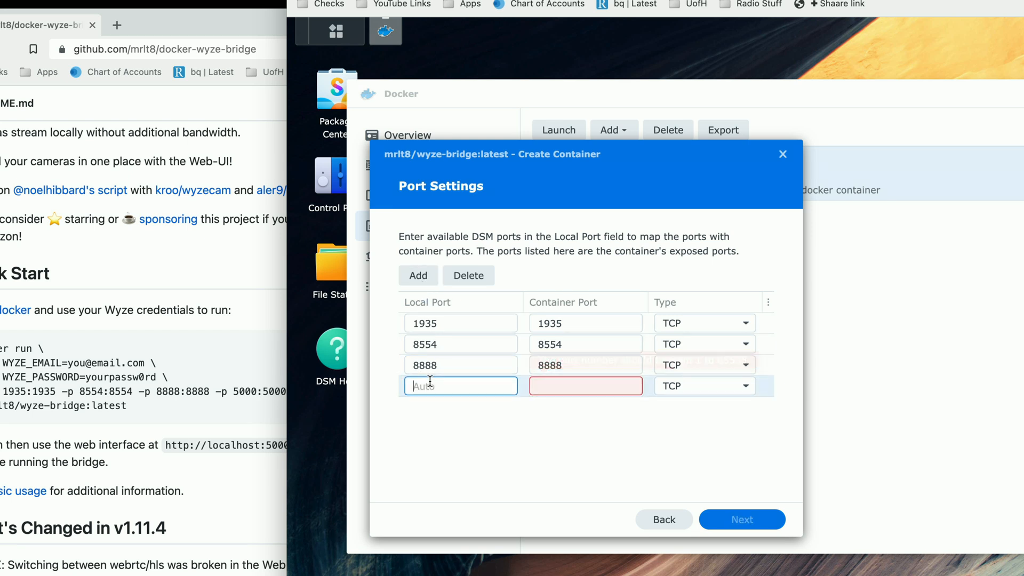
pyautogui.write('50')
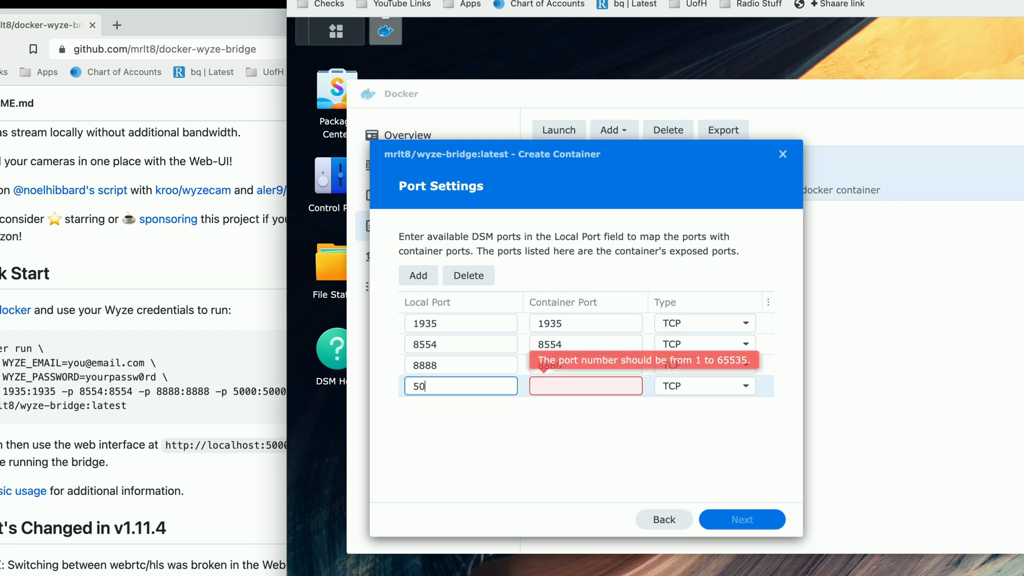
pyautogui.write('80')
pyautogui.press('Tab')
pyautogui.write('5000')
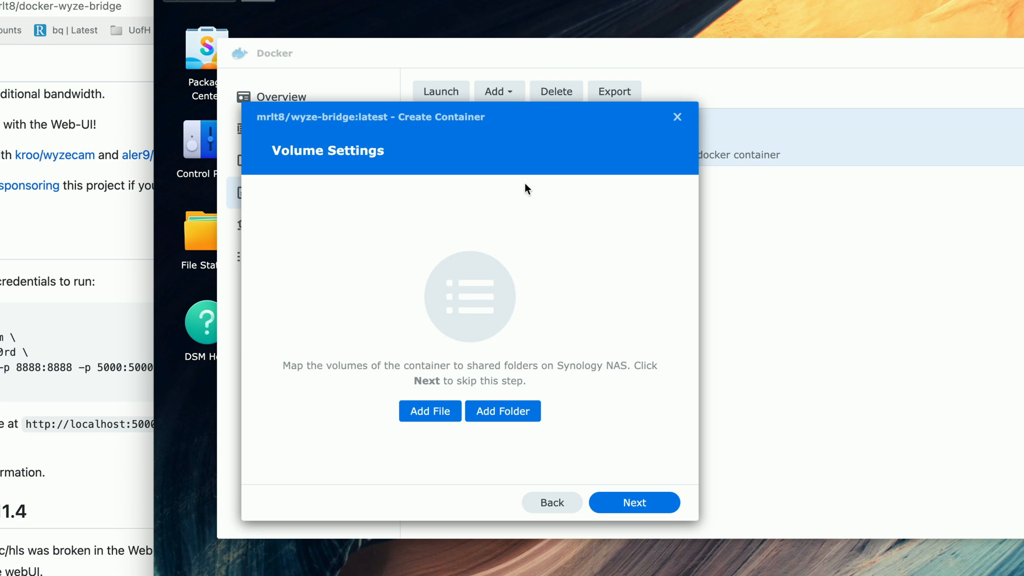
# - Skip volume mapping and go on to the container Summary page
pyautogui.moveTo(525, 121); pyautogui.dragTo(526, 108)
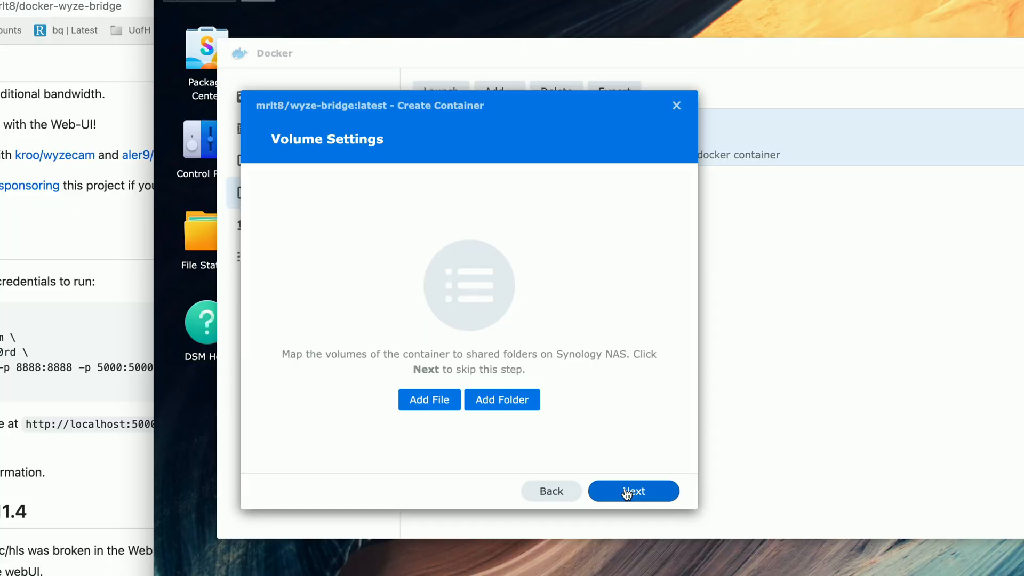
pyautogui.click(627, 492)
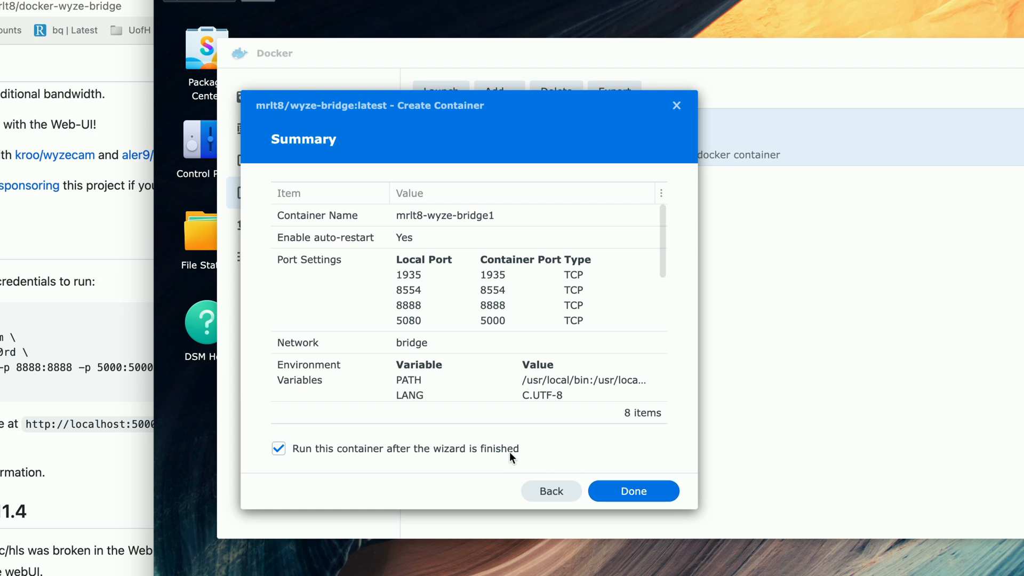
# - Create the mrlt8-wyze-bridge1 container, check it is Running, and return to Overview
pyautogui.click(646, 495)
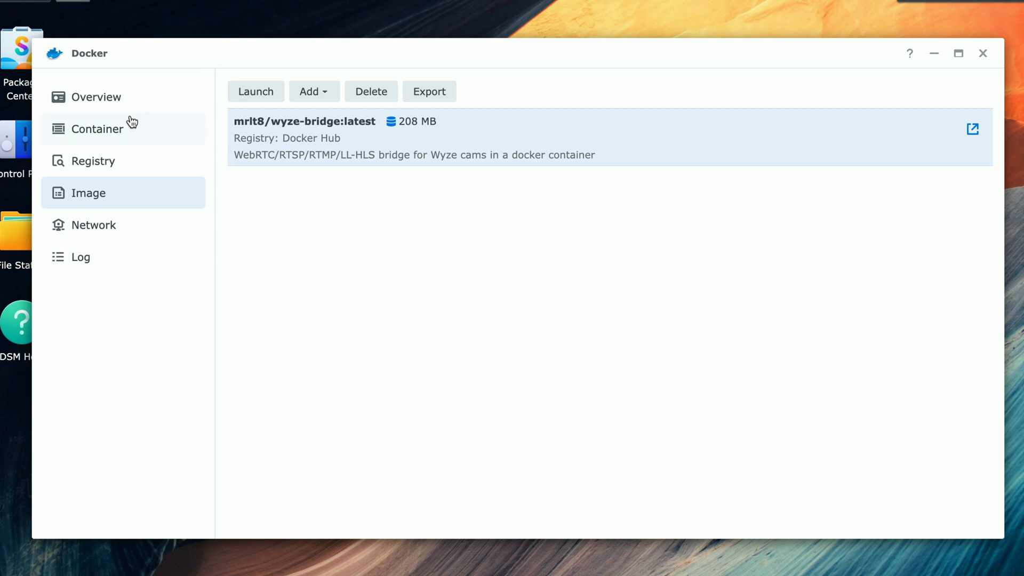
pyautogui.click(118, 131)
pyautogui.click(398, 135)
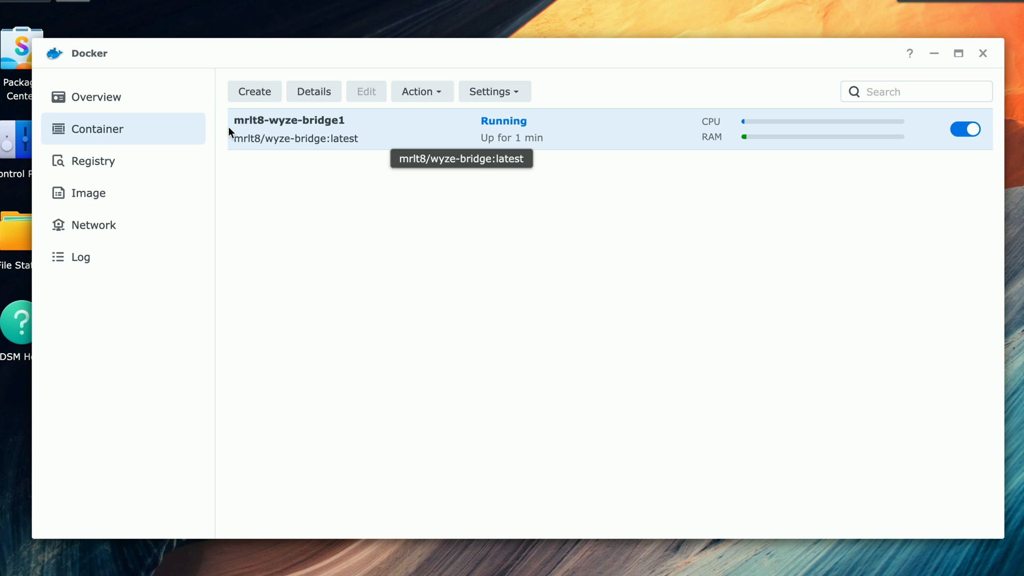
pyautogui.click(140, 100)
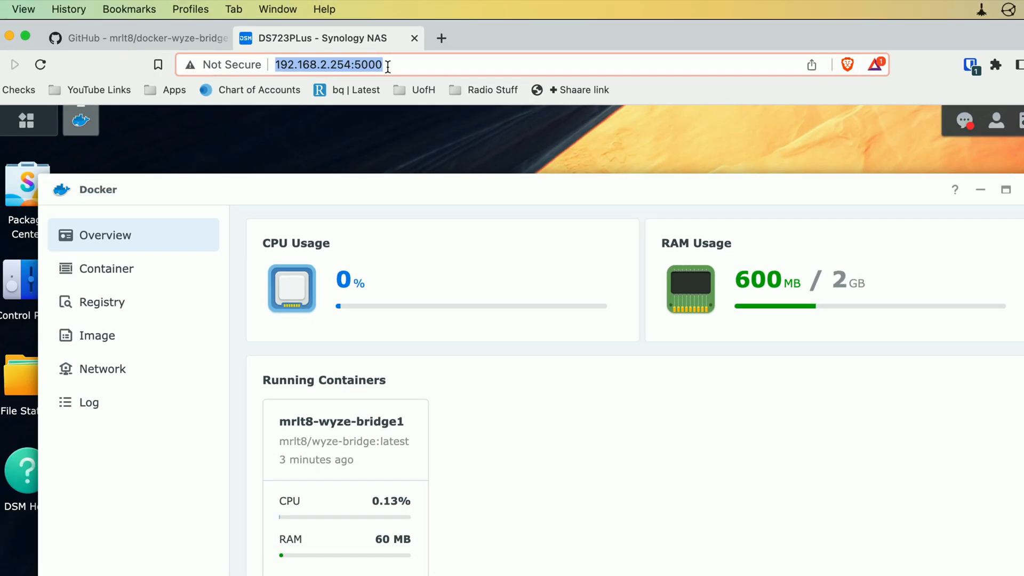
# - Load the bridge at 192.168.2.254:5080 in a new tab and enter the two-factor code
pyautogui.press('super+t')
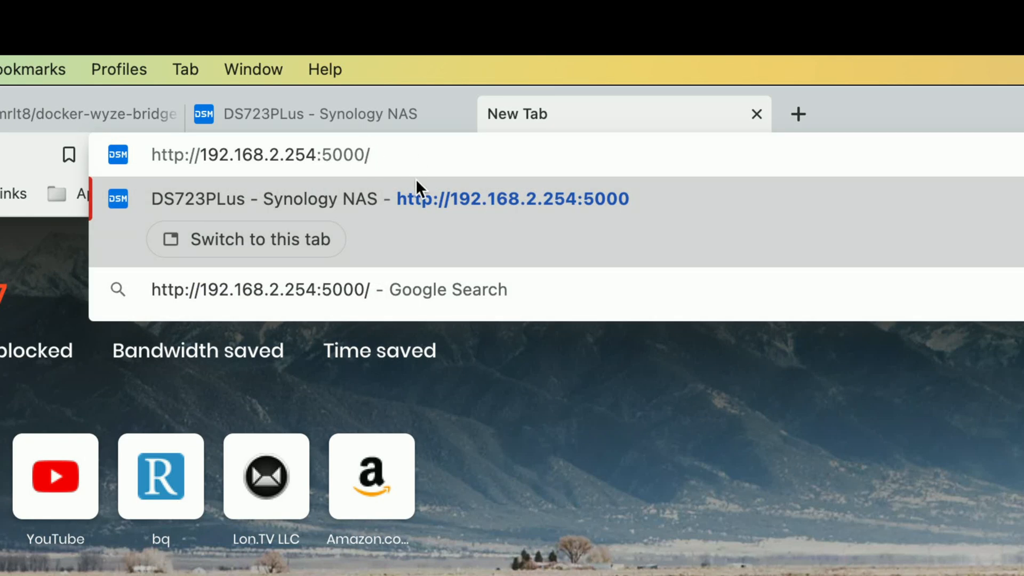
pyautogui.press('BackSpace')
pyautogui.press('BackSpace')
pyautogui.write('80')
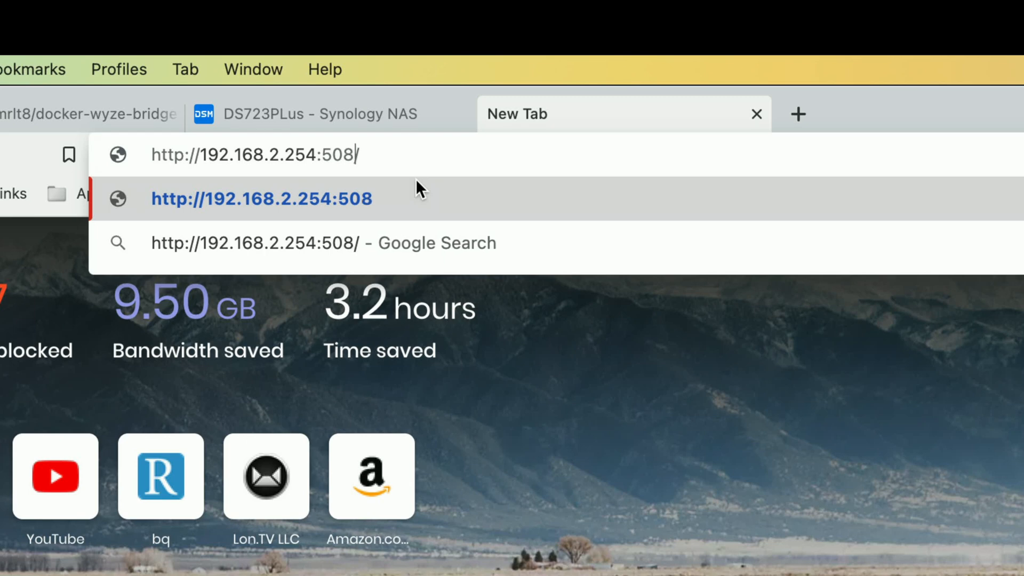
pyautogui.press('Return')
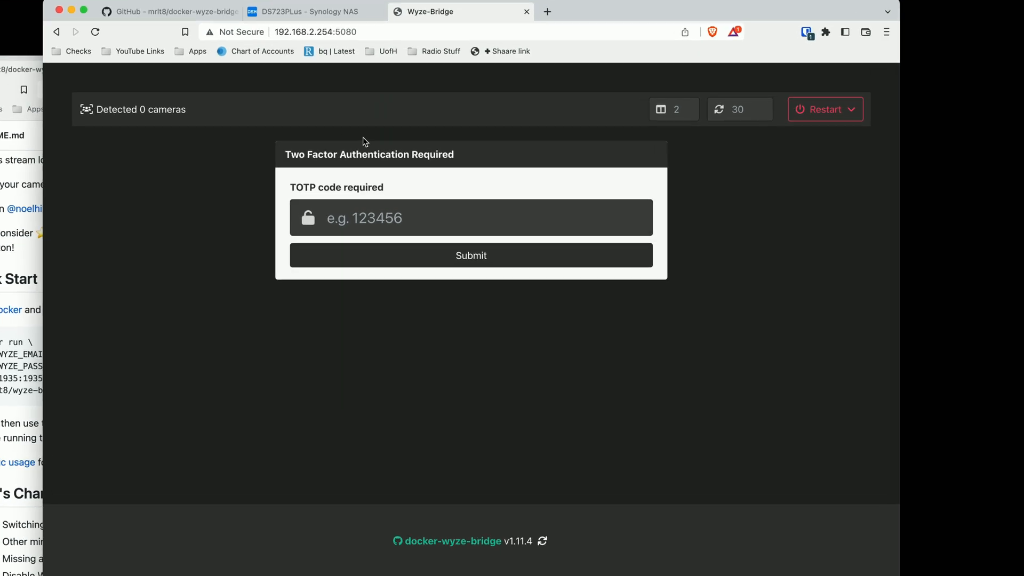
pyautogui.click(366, 208)
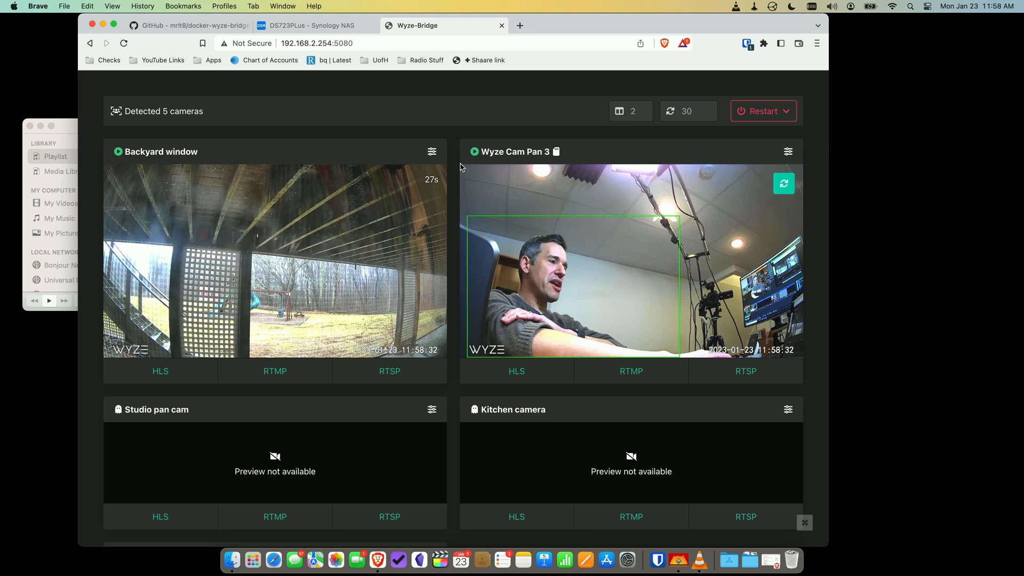
# - Switch previews to Video and toggle the Backyard window and Wyze Cam Pan 3 feeds
pyautogui.scroll(-10, 461, 167)
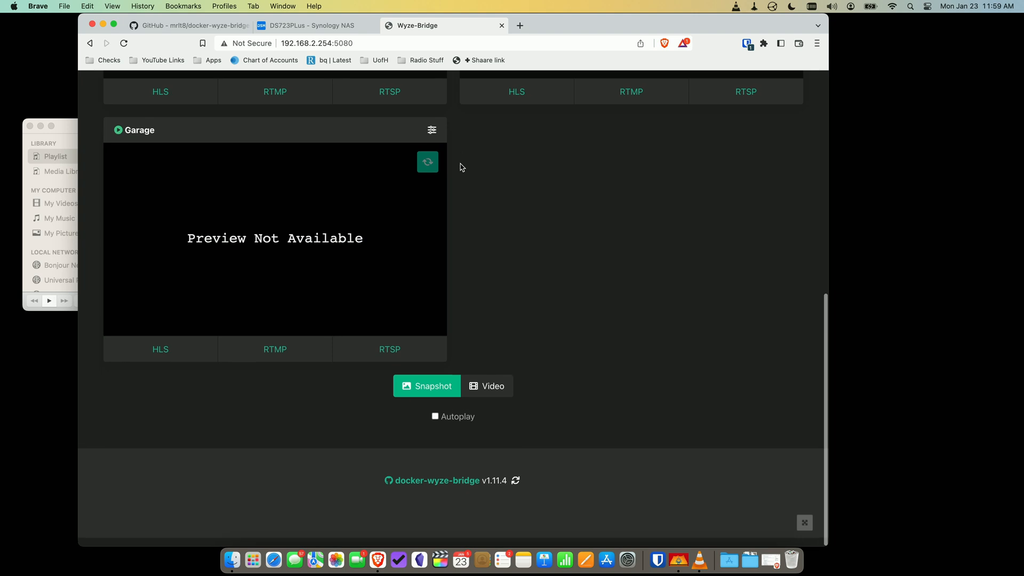
pyautogui.click(485, 397)
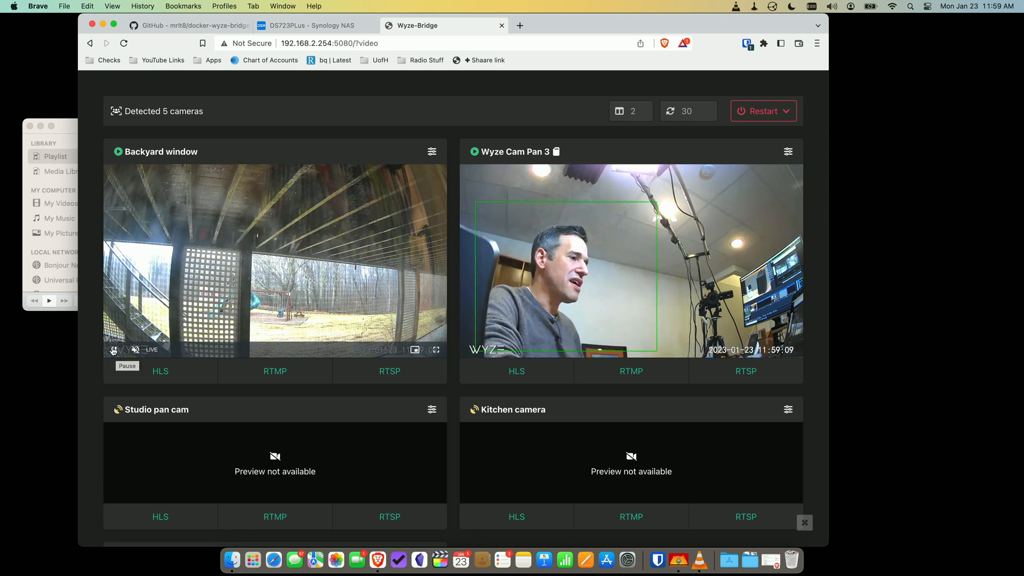
pyautogui.click(113, 349)
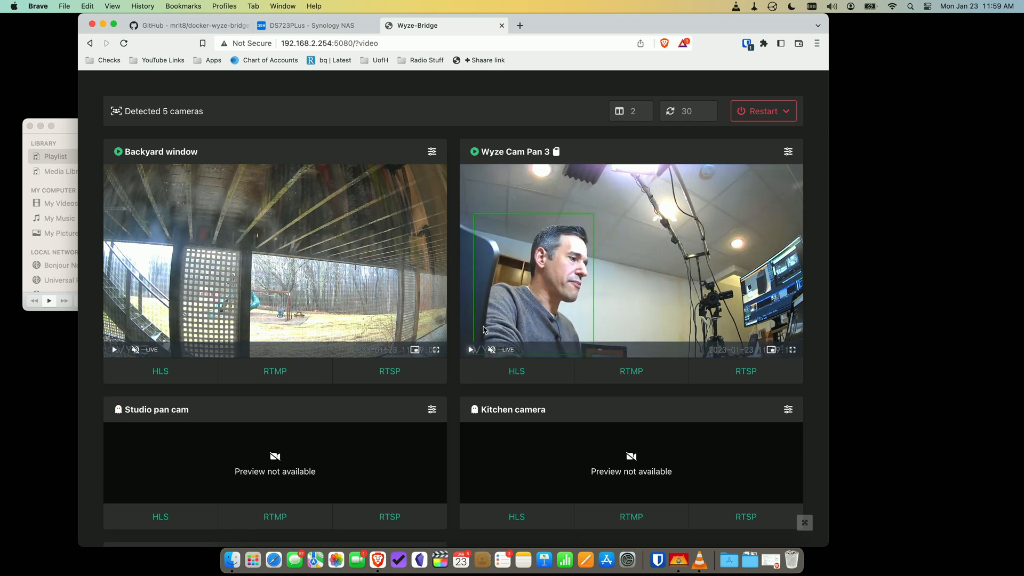
pyautogui.click(471, 350)
pyautogui.scroll(-6, 525, 244)
pyautogui.scroll(1, 526, 243)
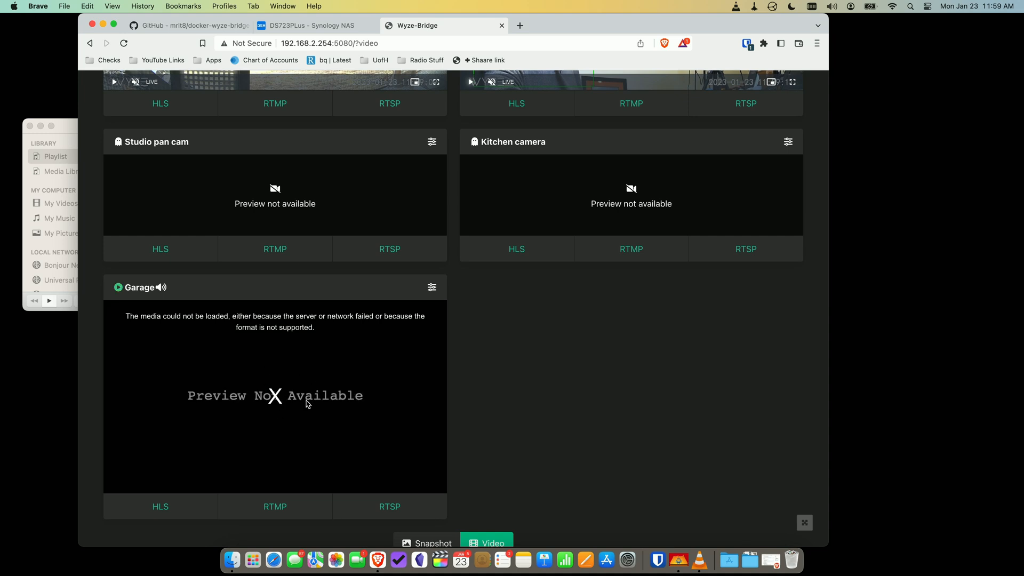
pyautogui.scroll(-2, 308, 404)
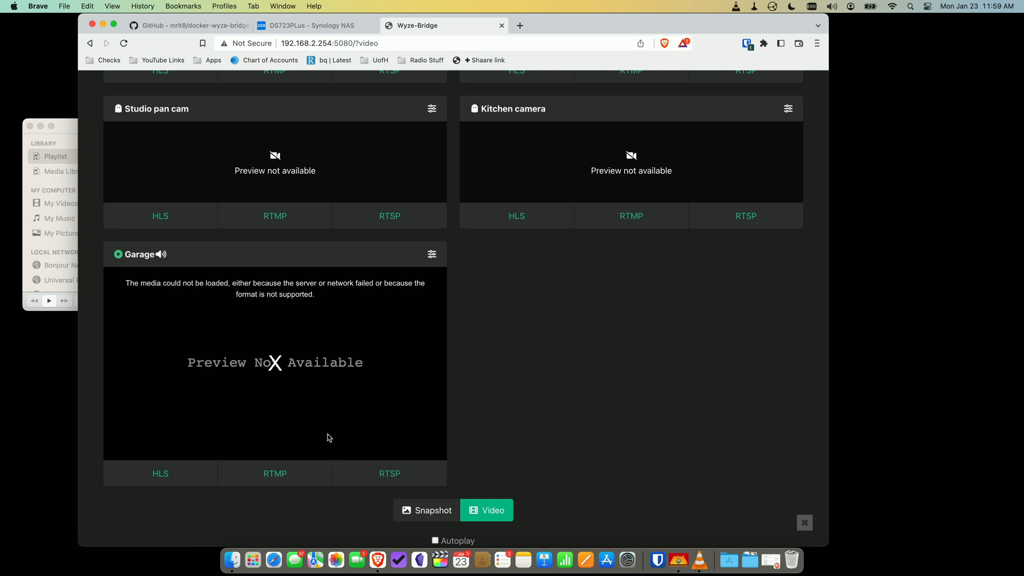
pyautogui.scroll(3, 328, 437)
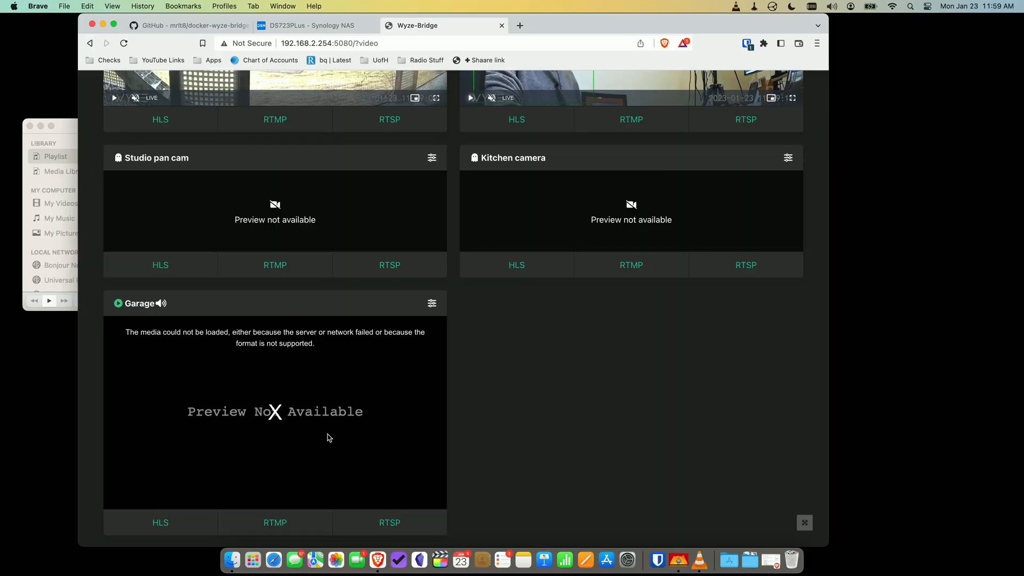
pyautogui.scroll(10, 326, 434)
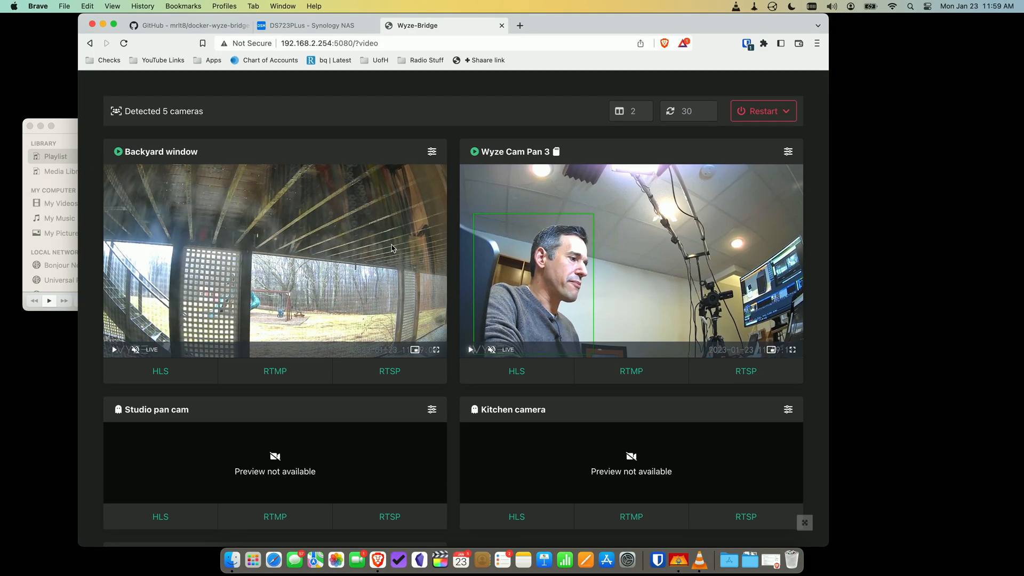
# - Copy Wyze Cam Pan 3's RTMP link address and launch VLC from the Dock
pyautogui.scroll(-1, 392, 248)
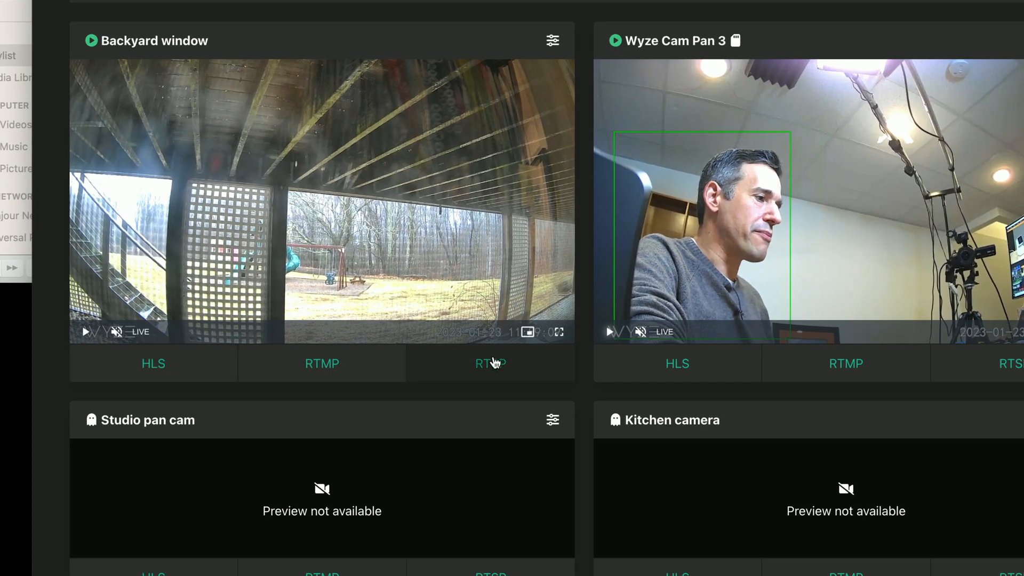
pyautogui.click(490, 365)
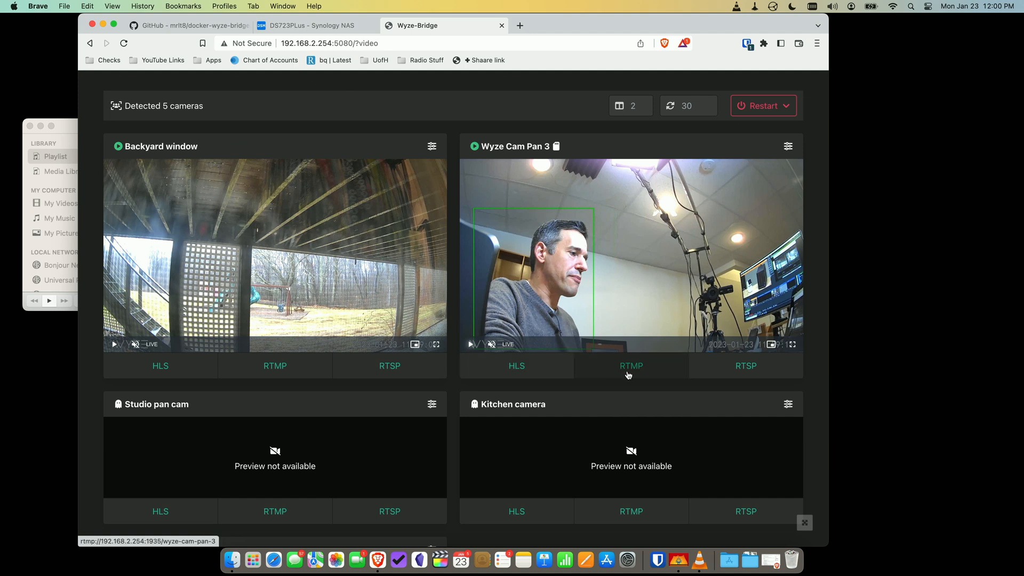
pyautogui.rightClick(845, 375)
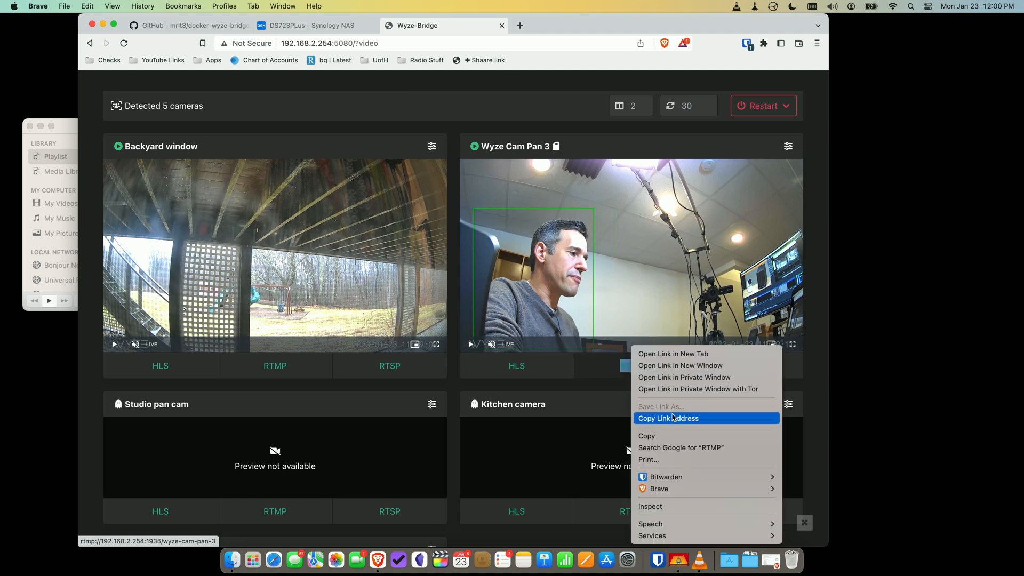
pyautogui.click(672, 419)
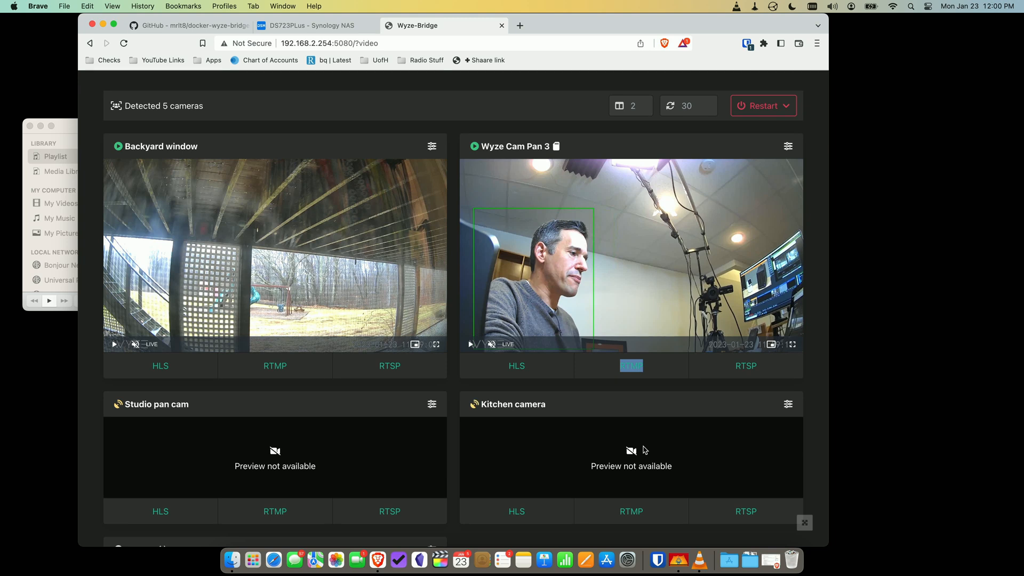
pyautogui.click(699, 561)
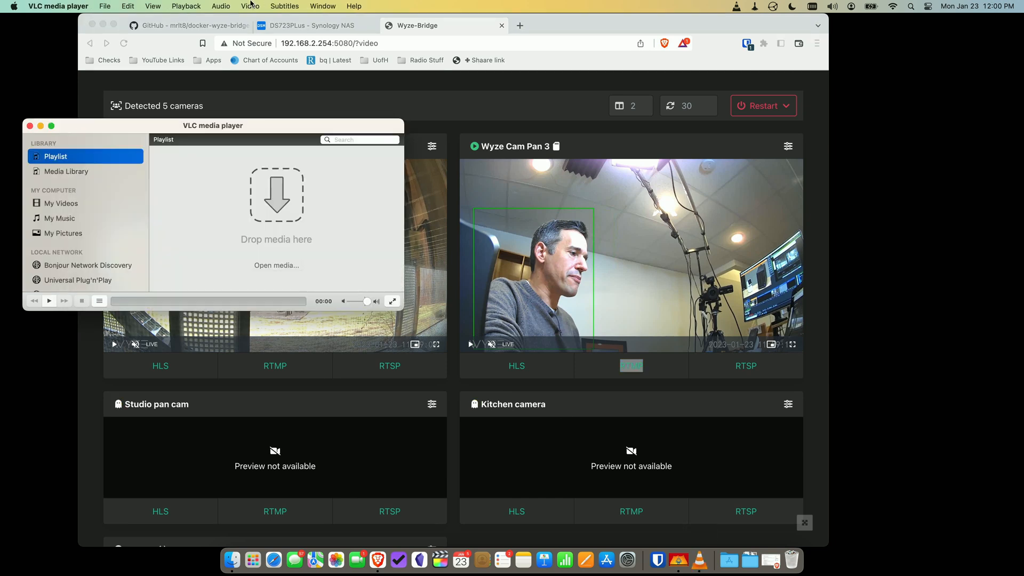
# - Enter rtmp://192.168.2.254:1935/wyze-cam-pan-3 as a VLC network stream, checking its IP and port 1935
pyautogui.click(59, 6)
pyautogui.moveTo(112, 4)
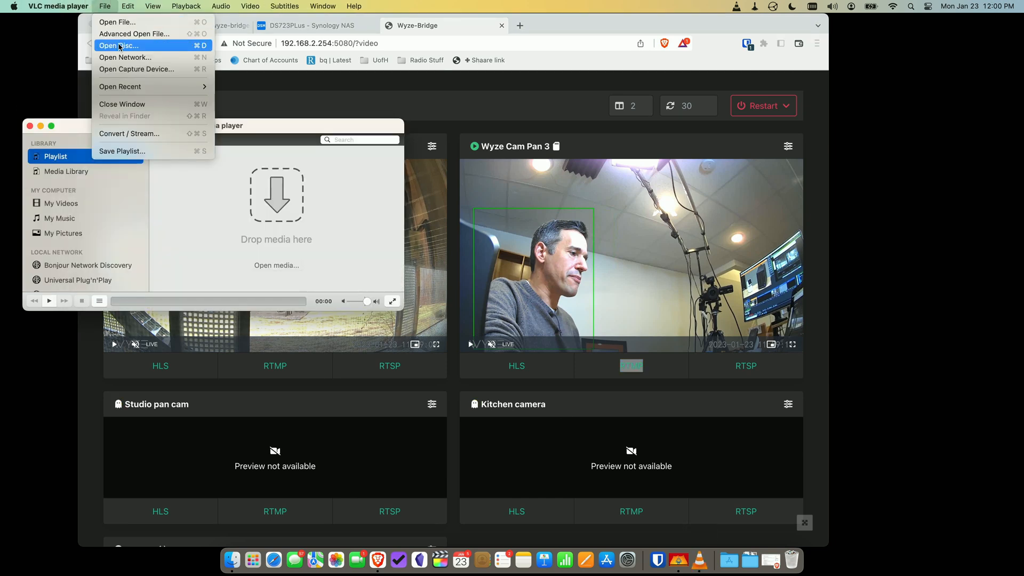
pyautogui.click(121, 58)
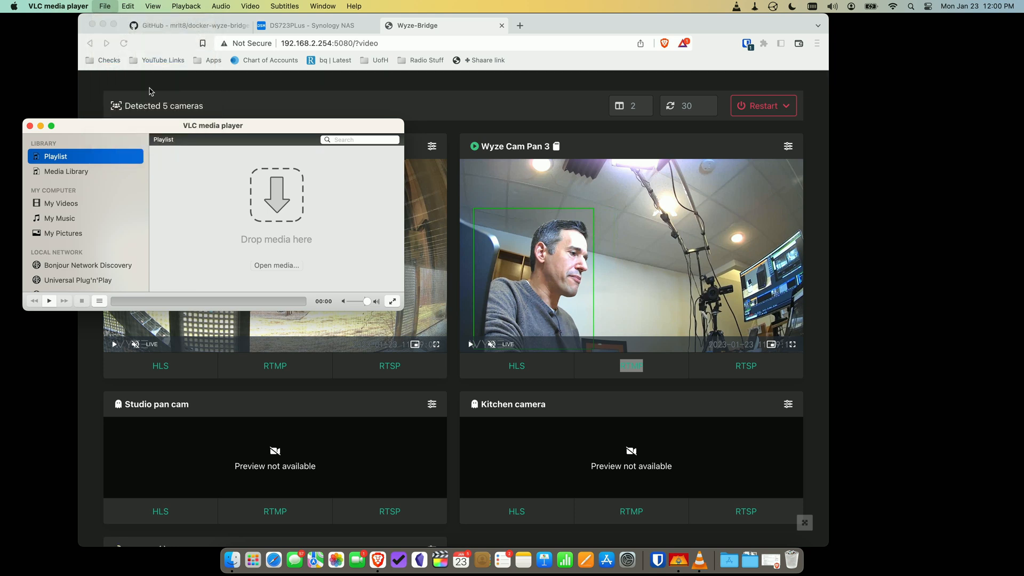
pyautogui.press('super+v')
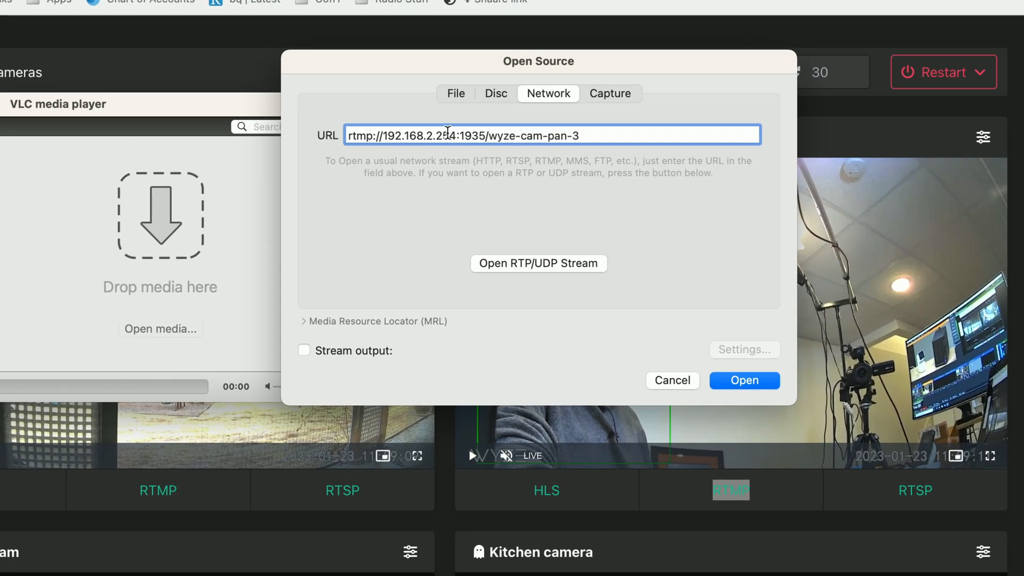
pyautogui.moveTo(385, 134); pyautogui.dragTo(454, 133)
pyautogui.doubleClick(468, 134)
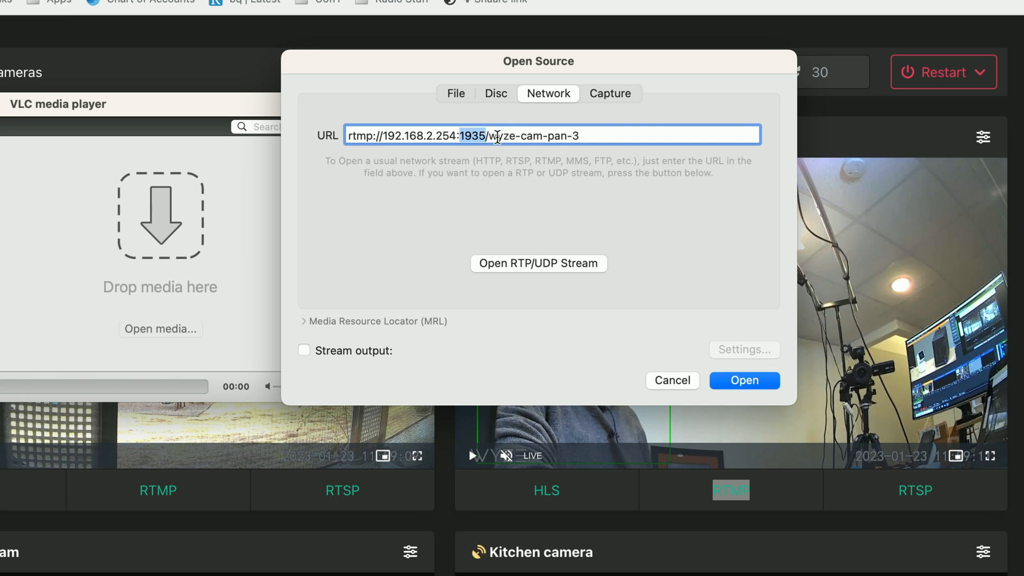
pyautogui.click(489, 136)
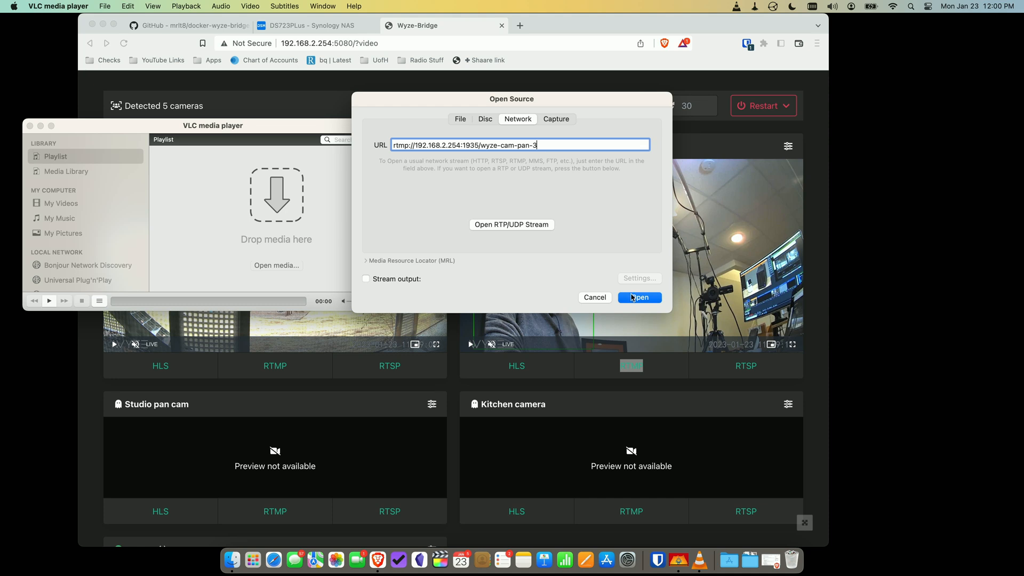
pyautogui.click(632, 297)
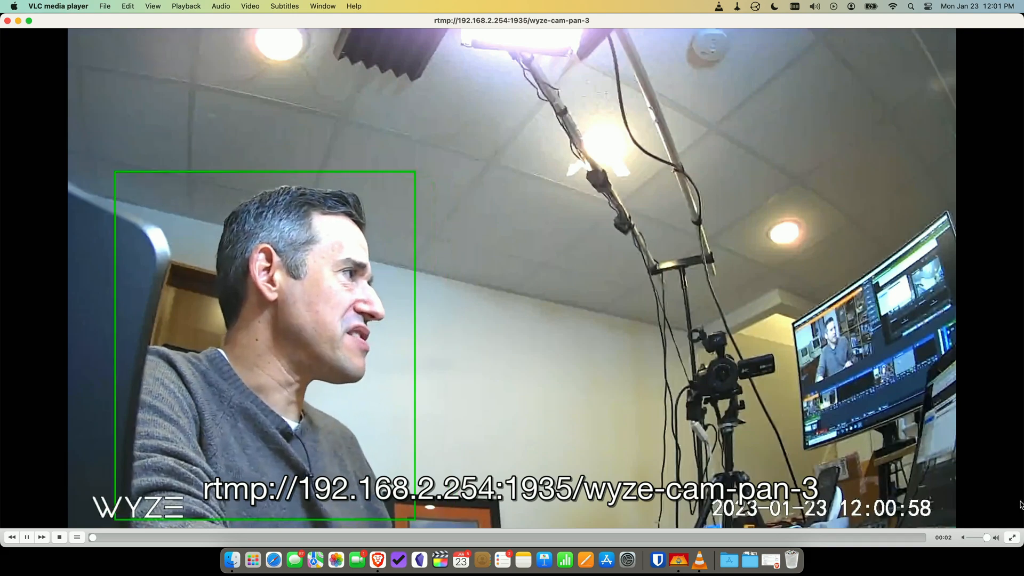
# - Shrink the VLC window playing the Pan 3 stream and bring up the DSM Main Menu app list
pyautogui.moveTo(1020, 543); pyautogui.dragTo(736, 334)
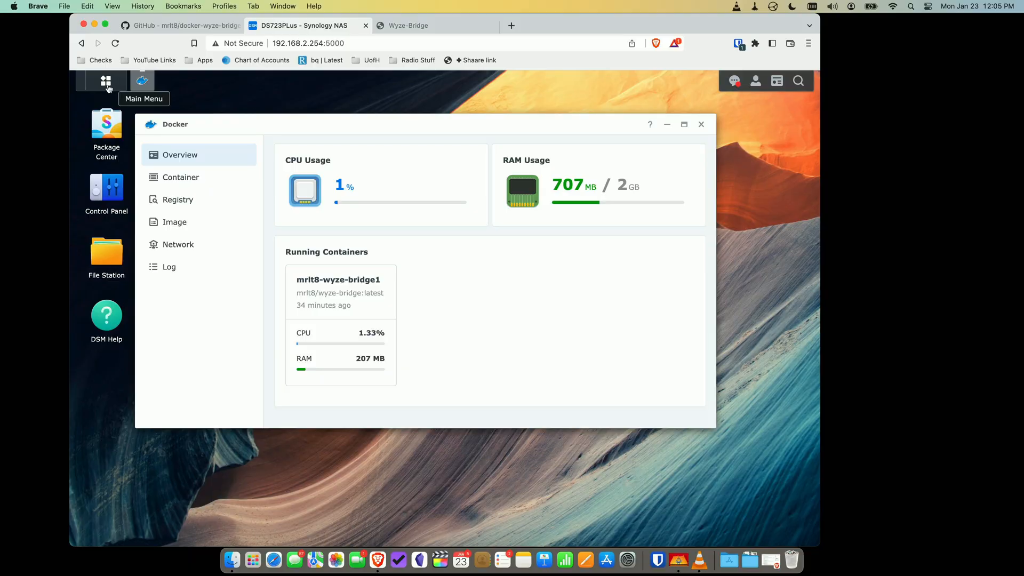
pyautogui.click(105, 83)
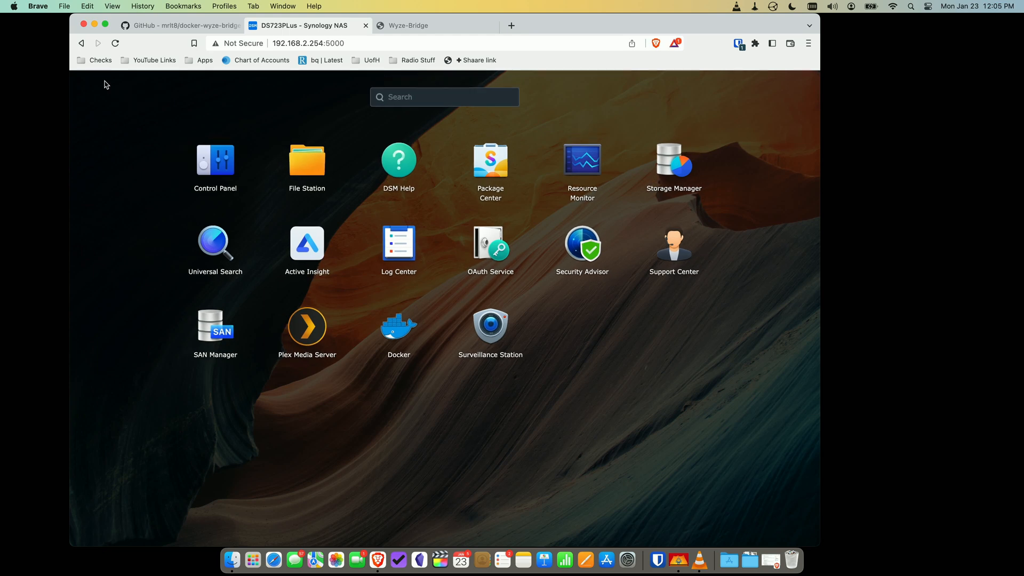
# - Launch Surveillance Station's IP Camera app and begin a manual camera entry in the Add Camera Wizard
pyautogui.click(493, 327)
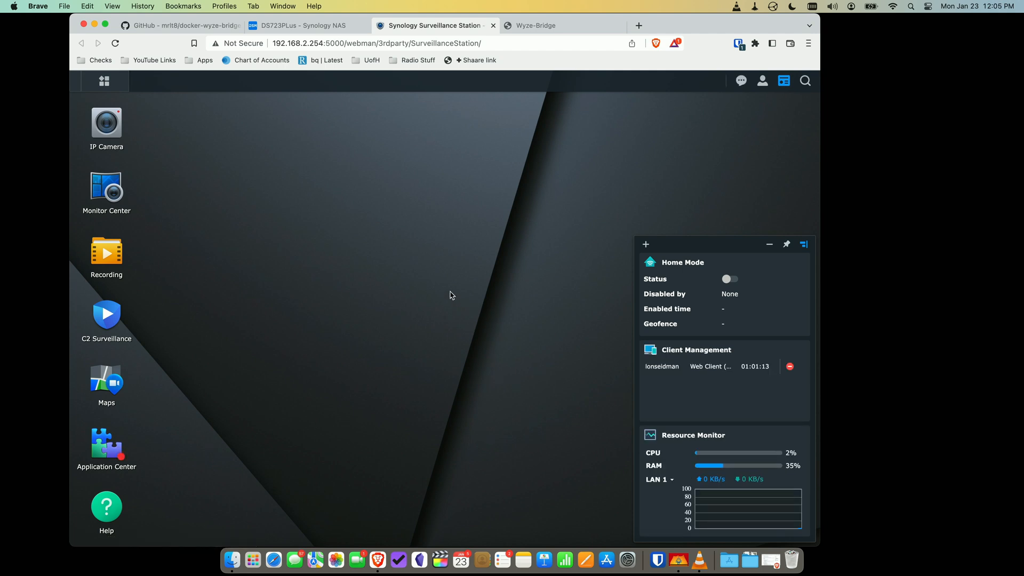
pyautogui.click(109, 129)
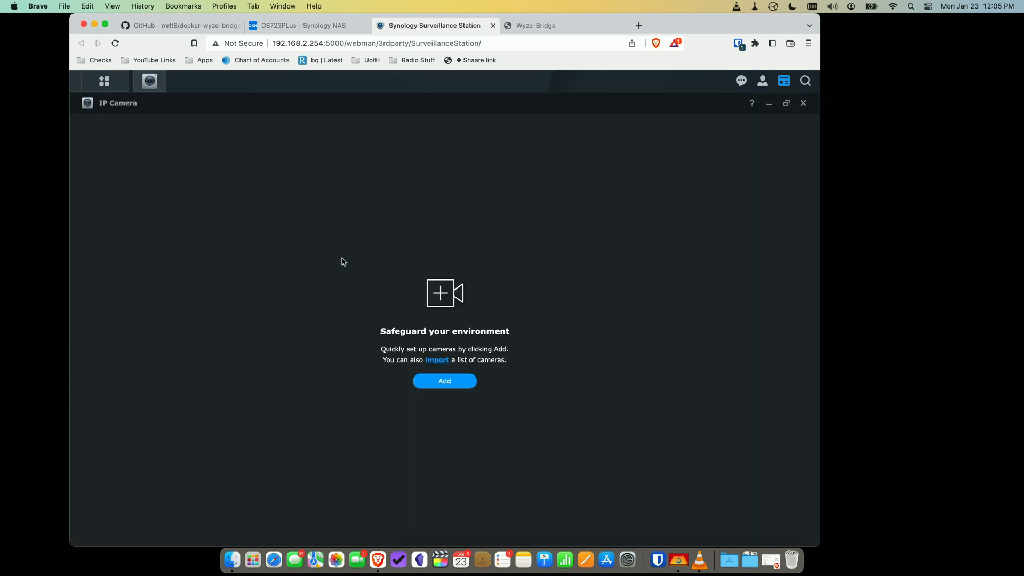
pyautogui.click(454, 389)
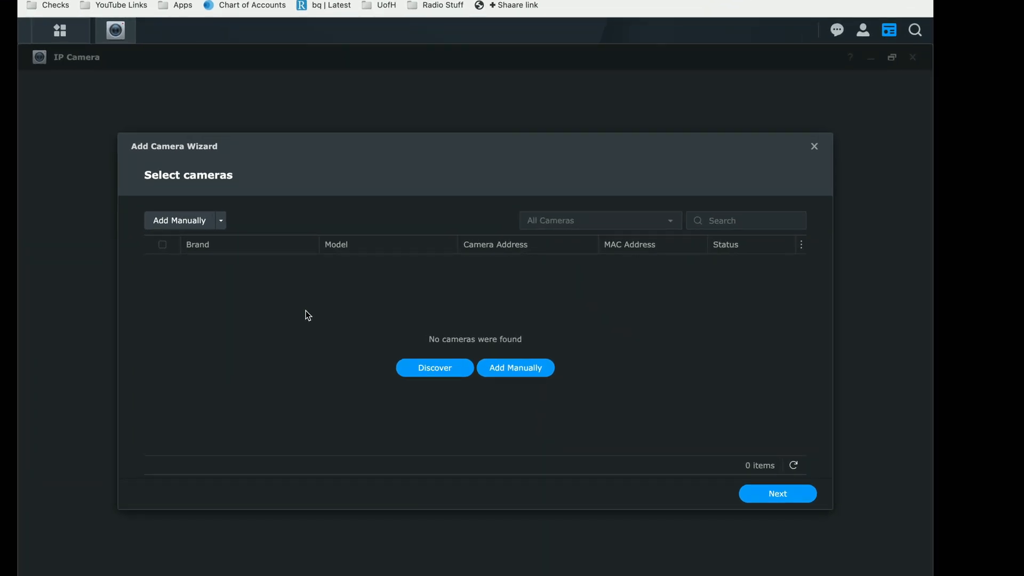
pyautogui.click(163, 219)
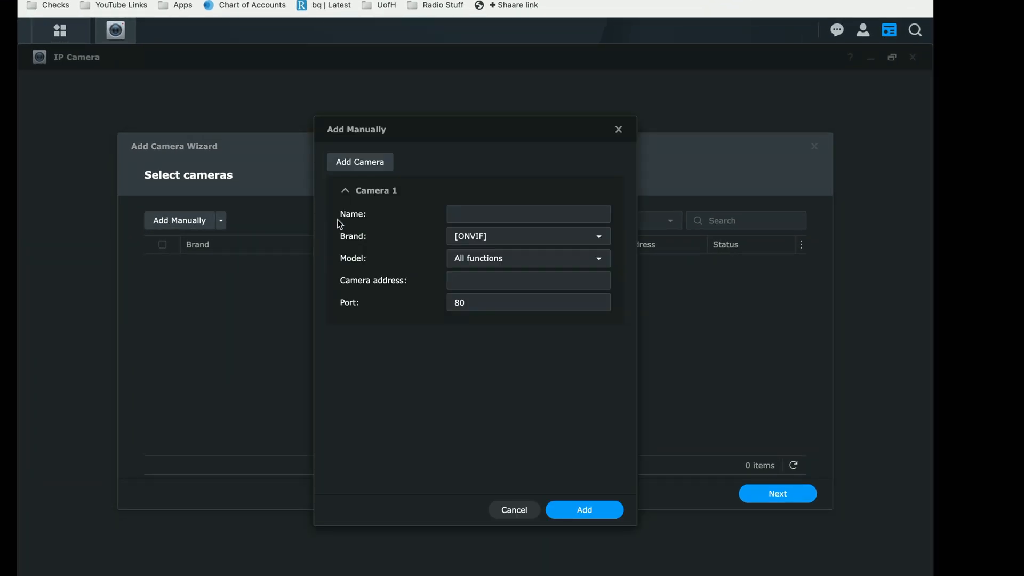
# - Set the camera brand to [User Define] and name the camera Pan Cam
pyautogui.click(602, 240)
pyautogui.click(524, 279)
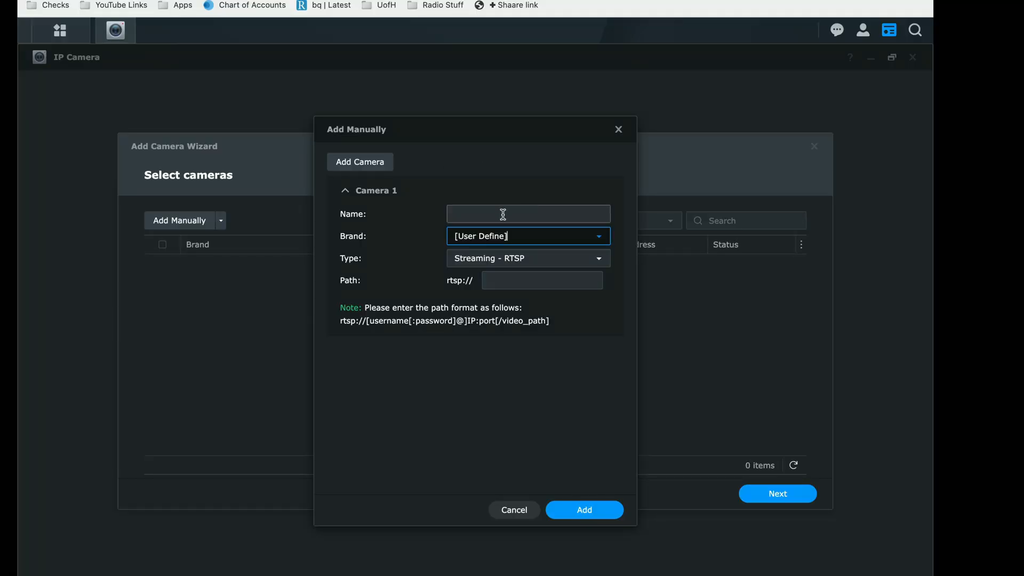
pyautogui.click(502, 213)
pyautogui.write('Pan Cam')
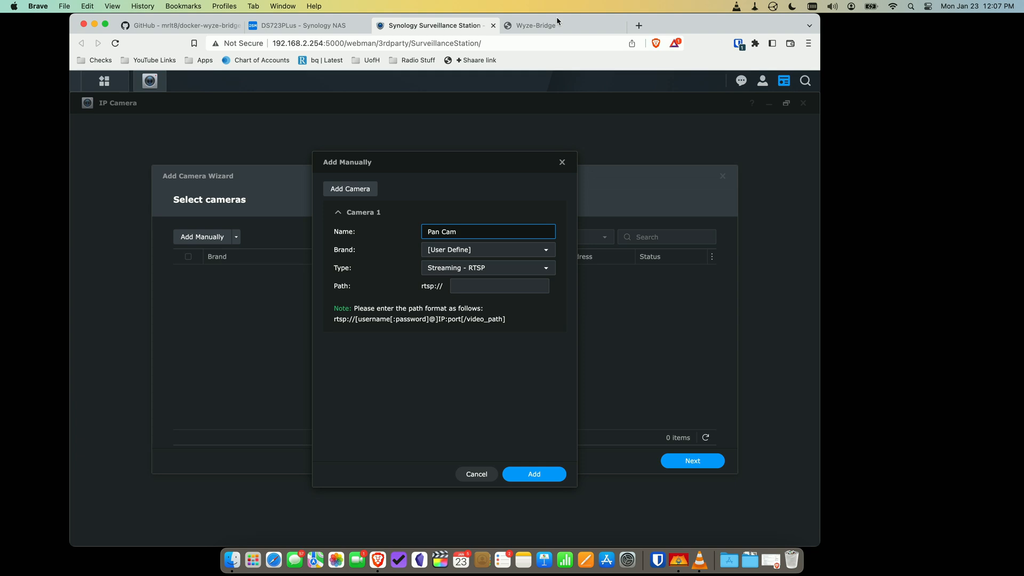
# - Copy the Wyze Cam Pan 3 RTSP link from wyze-bridge and paste it into the Path field
pyautogui.click(554, 25)
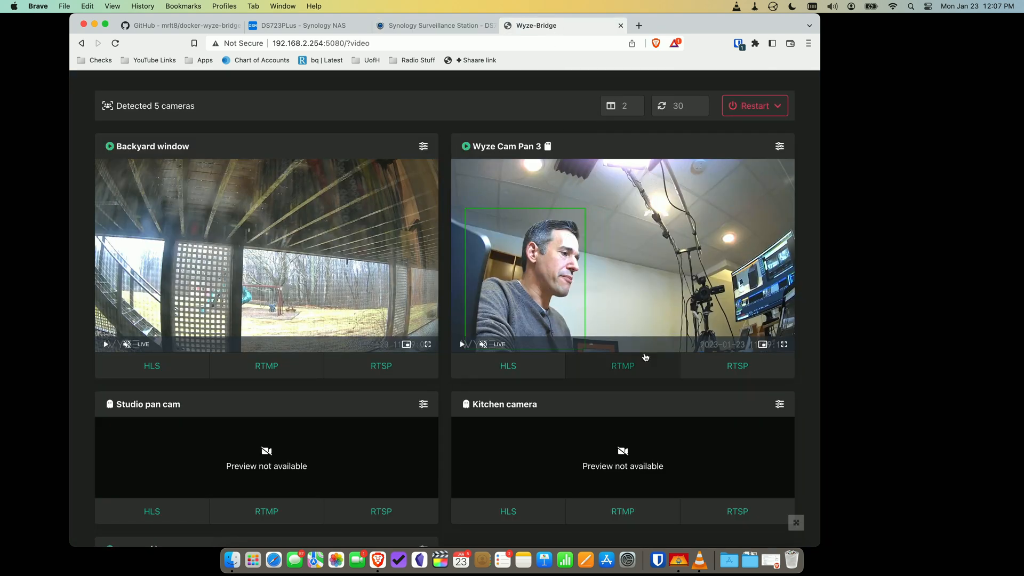
pyautogui.rightClick(739, 366)
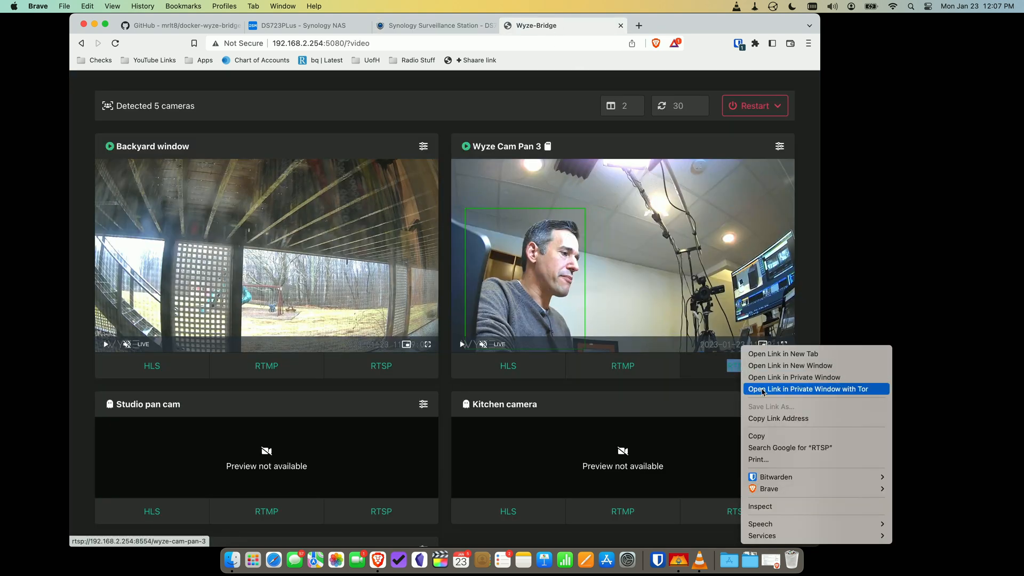
pyautogui.click(762, 419)
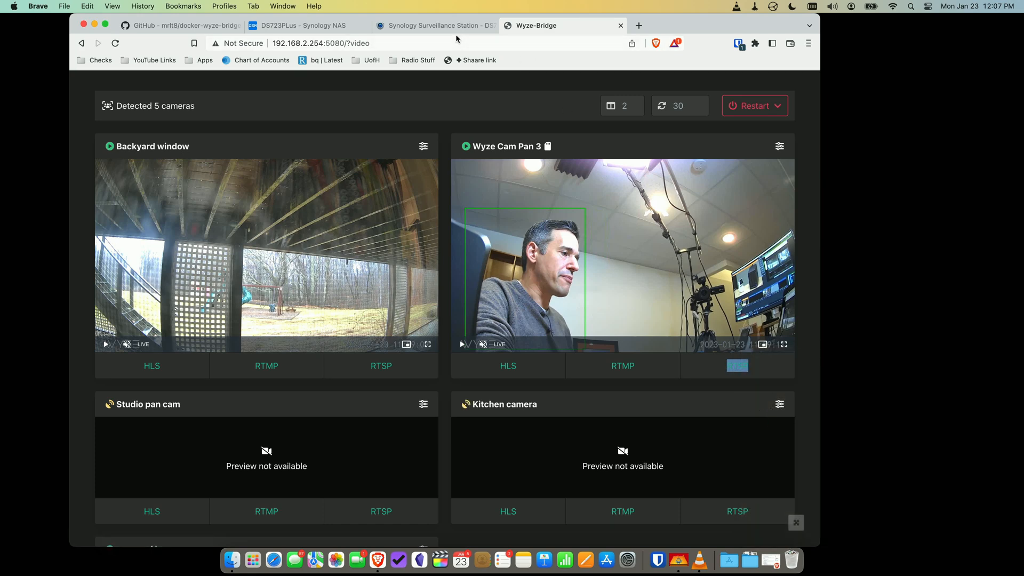
pyautogui.click(410, 28)
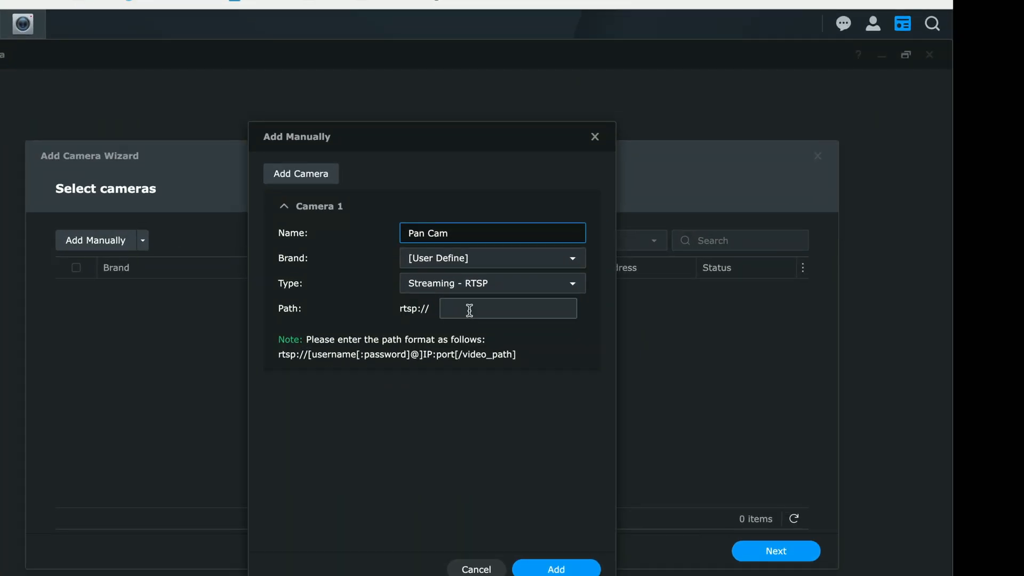
pyautogui.click(471, 287)
pyautogui.press('super+v')
# - Strip the duplicate rtsp:// prefix, leaving 192.168.2.254:8554/wyze-cam-pan-3, and add Pan Cam to the list
pyautogui.moveTo(464, 306); pyautogui.dragTo(399, 308)
pyautogui.press('Left')
pyautogui.moveTo(476, 307); pyautogui.dragTo(416, 310)
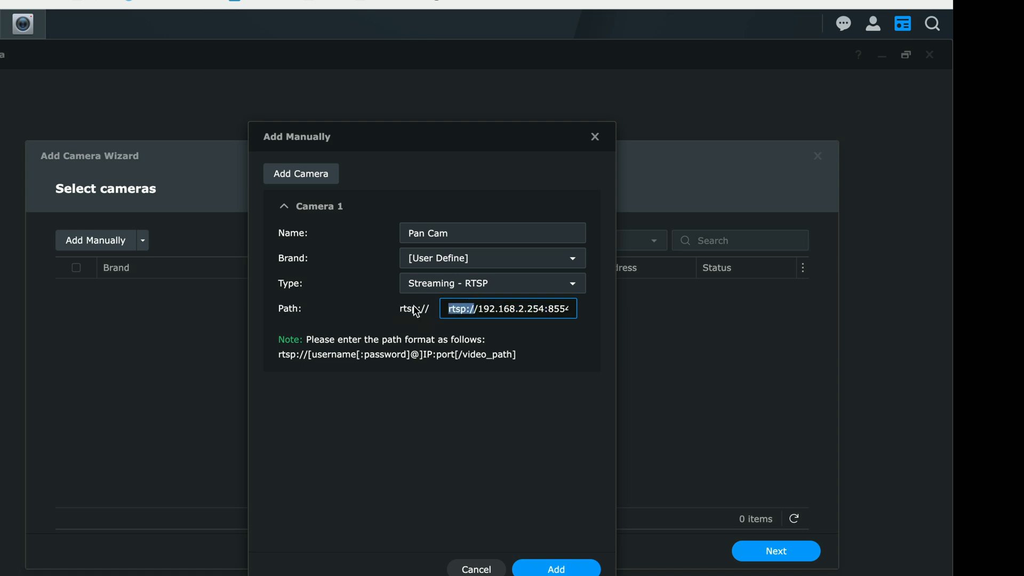
pyautogui.press('BackSpace')
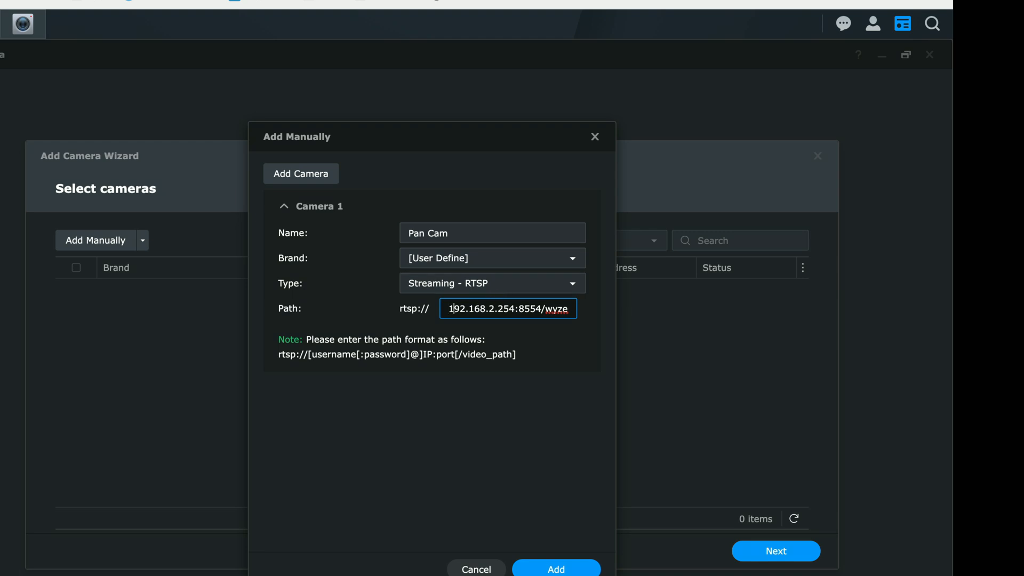
pyautogui.press('Right')
pyautogui.press('Right')
pyautogui.press('Right')
pyautogui.press('Right')
pyautogui.press('Right')
pyautogui.press('Right')
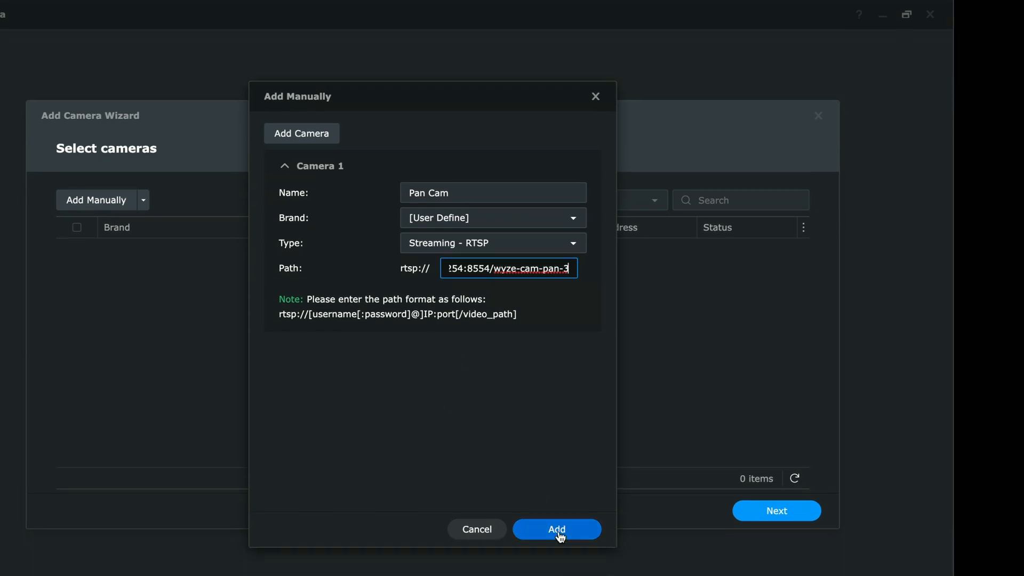
pyautogui.click(558, 532)
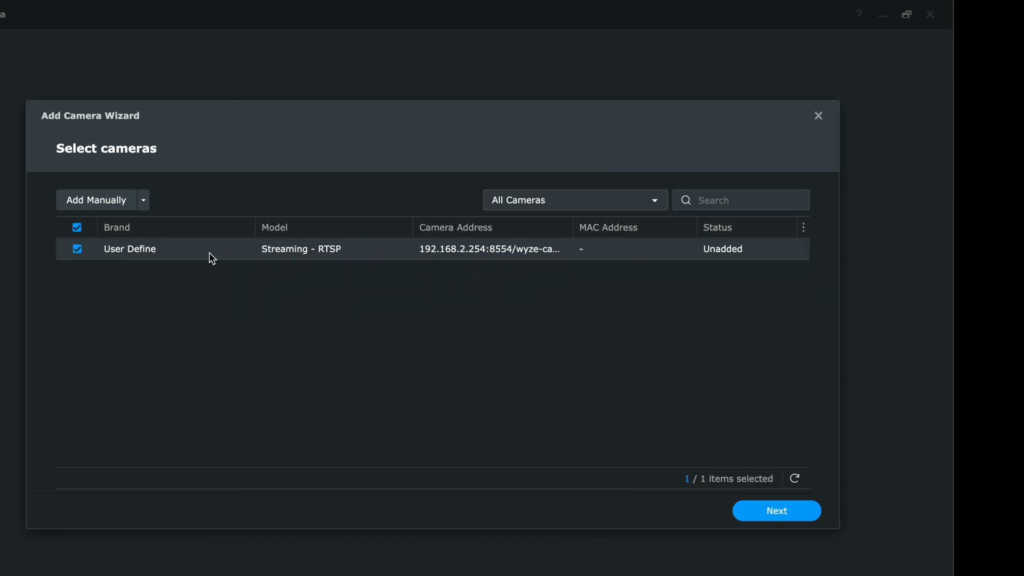
# - Start a second manual camera entry and copy the Backyard window RTSP link from wyze-bridge
pyautogui.click(110, 200)
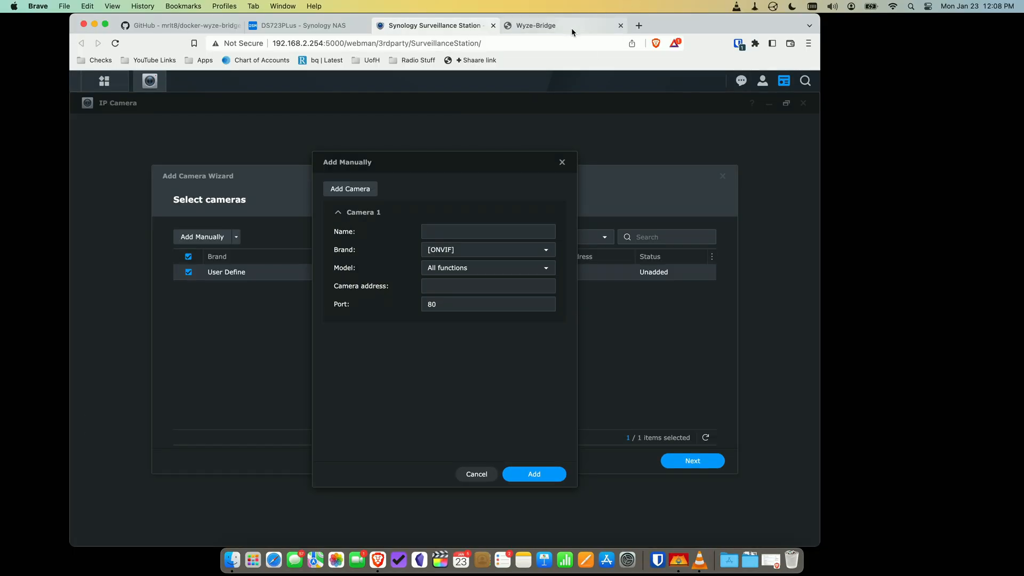
pyautogui.click(570, 26)
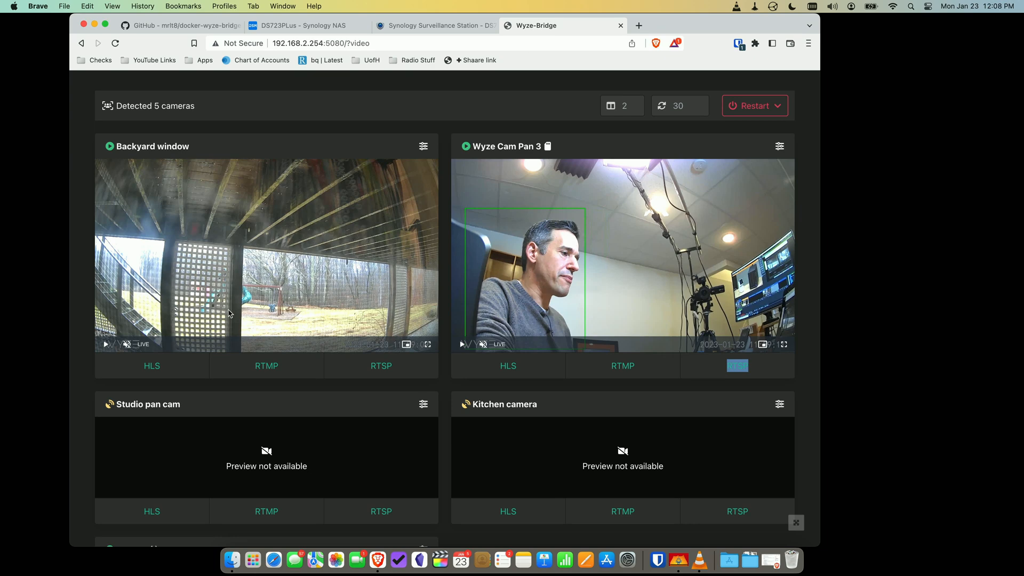
pyautogui.rightClick(358, 365)
pyautogui.click(405, 438)
pyautogui.click(463, 30)
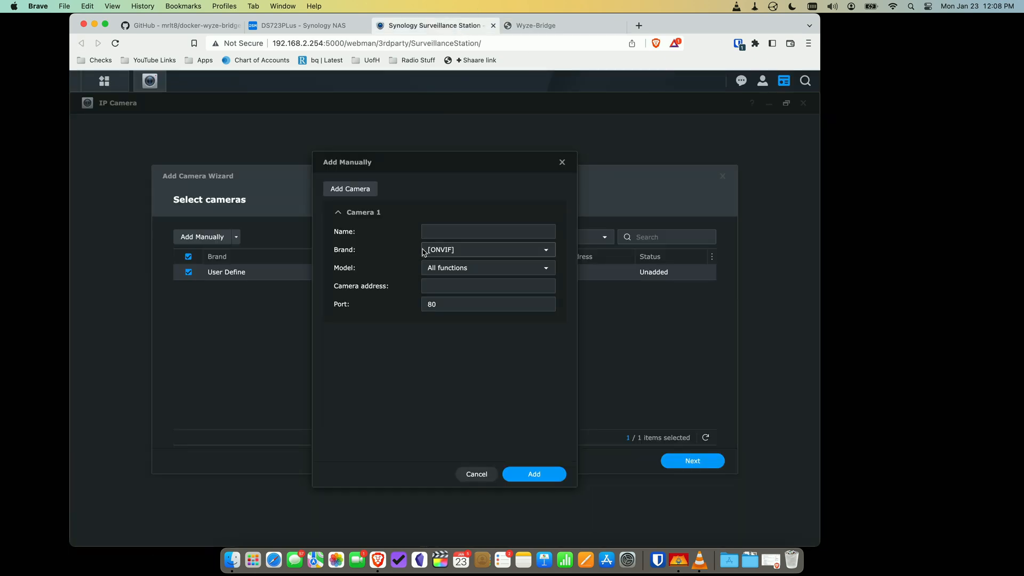
# - Name the second camera Backyard Window and set its brand to [User Define]
pyautogui.click(437, 233)
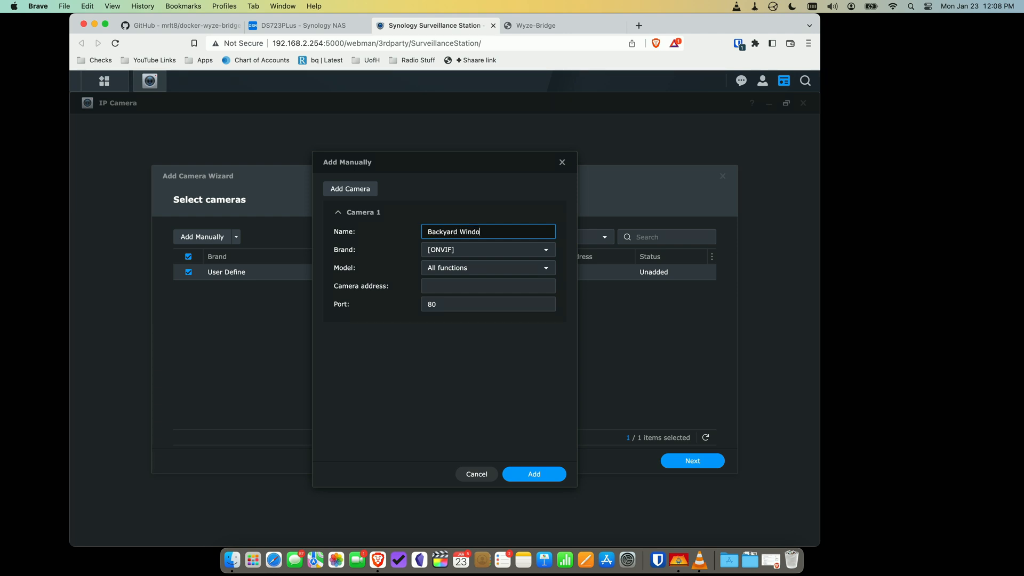
pyautogui.press('Tab')
pyautogui.write('u')
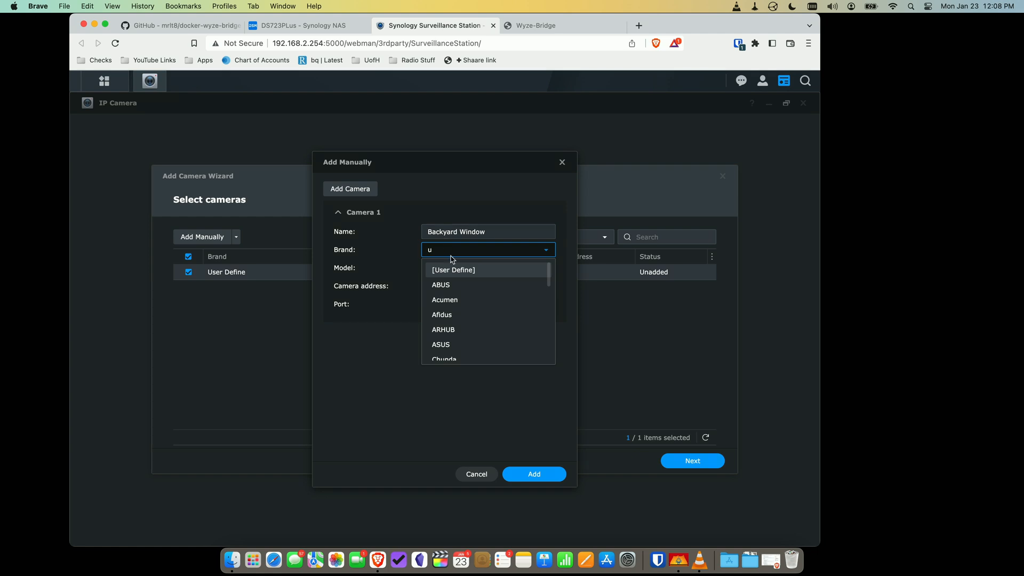
pyautogui.click(455, 270)
# - Paste the path 192.168.2.254:8554/backyard-window without the duplicate rtsp:// and add Backyard Window
pyautogui.click(501, 286)
pyautogui.press('super+v')
pyautogui.moveTo(525, 286); pyautogui.dragTo(407, 288)
pyautogui.click(460, 284)
pyautogui.moveTo(476, 286); pyautogui.dragTo(451, 286)
pyautogui.press('BackSpace')
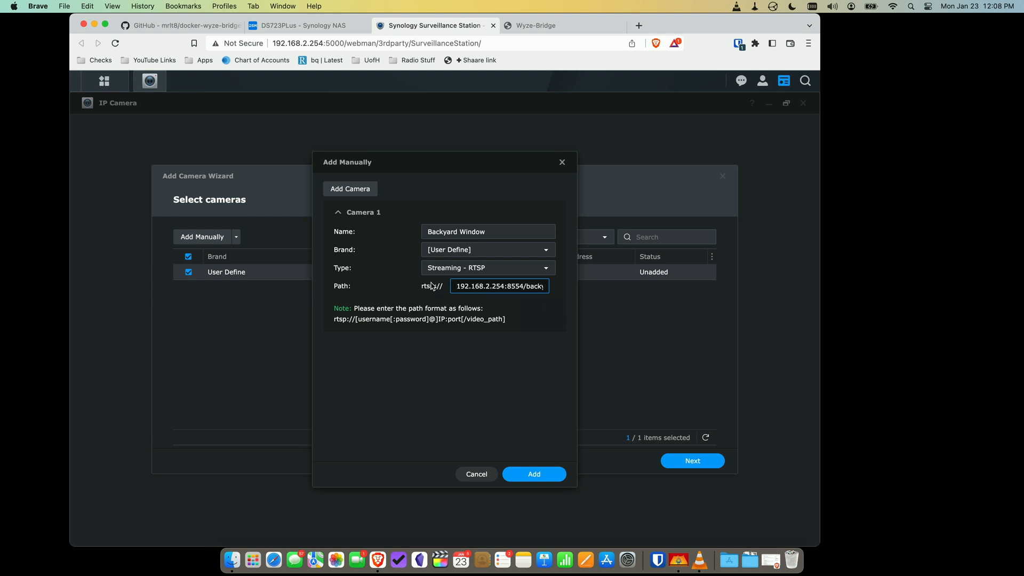
pyautogui.click(536, 475)
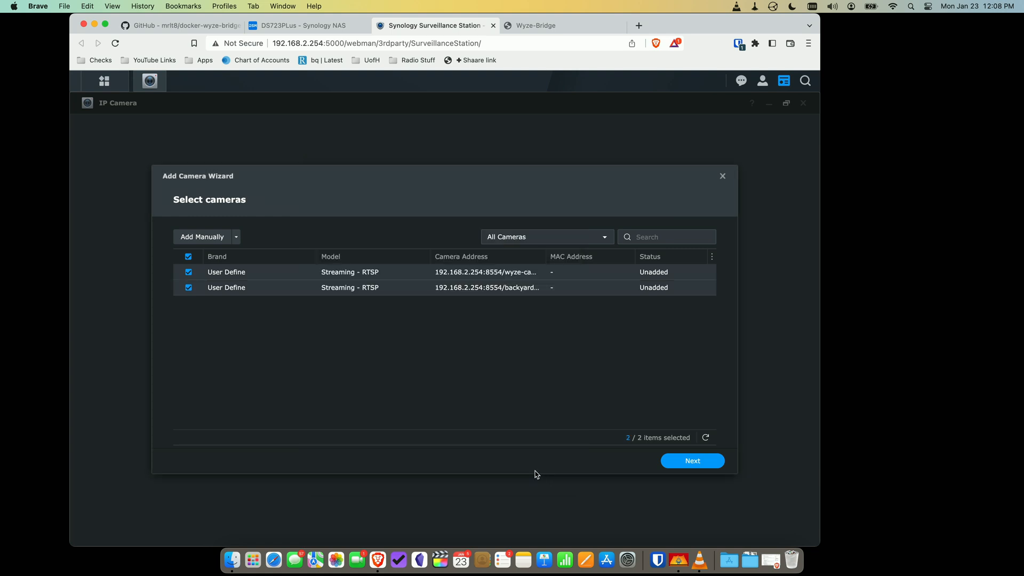
# - Step through the wizard keeping Quick Setup defaults and finish adding Pan Cam and Backyard Window
pyautogui.click(693, 462)
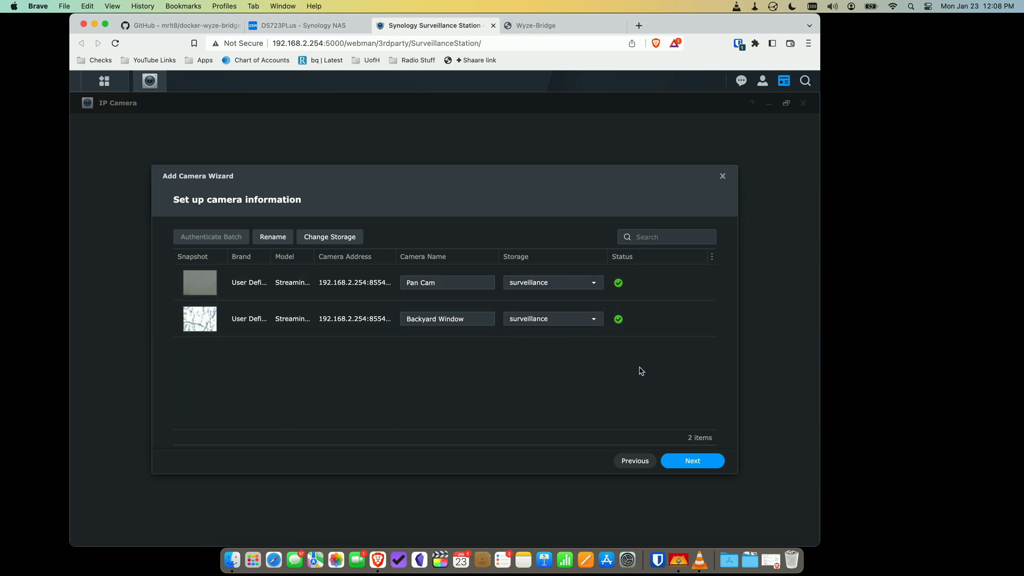
pyautogui.click(694, 462)
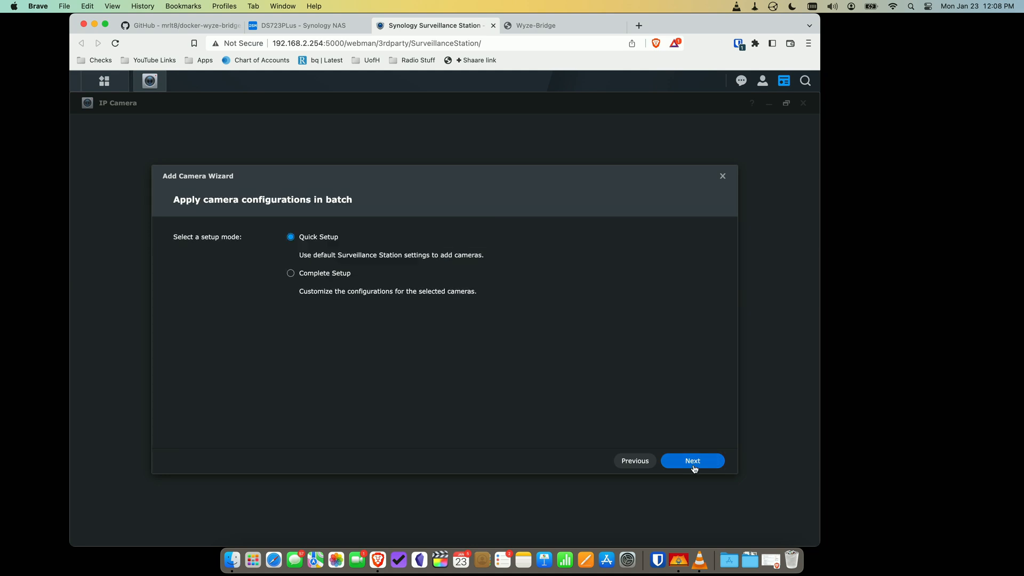
pyautogui.click(693, 462)
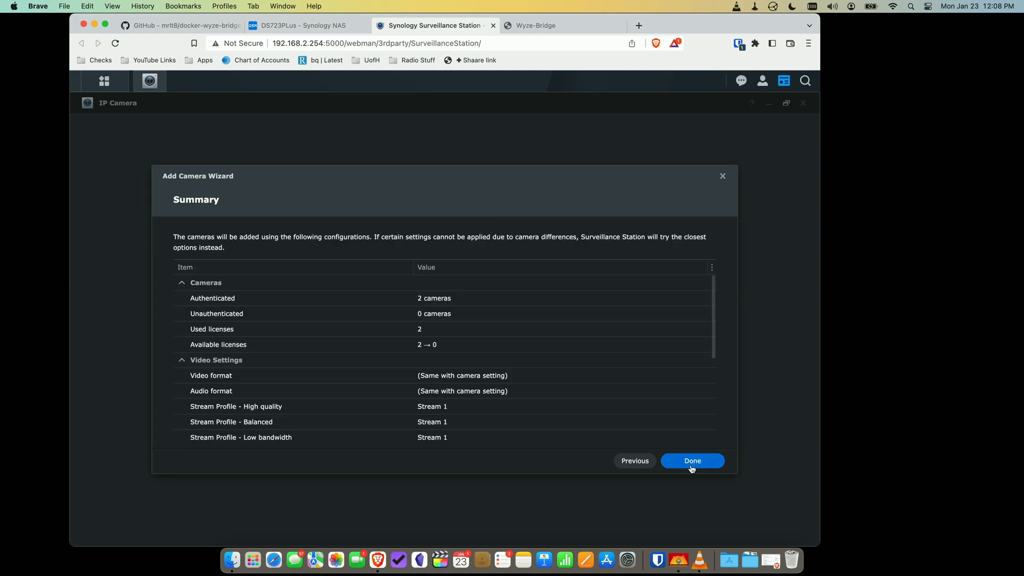
pyautogui.click(692, 462)
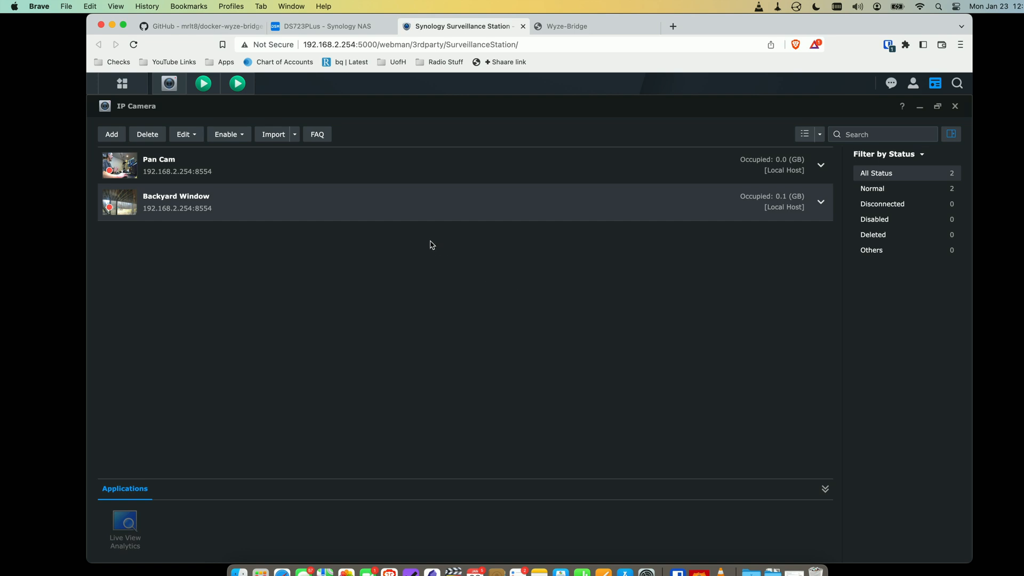
# - Open live previews of Pan Cam and Backyard Window and place them side by side
pyautogui.moveTo(112, 172)
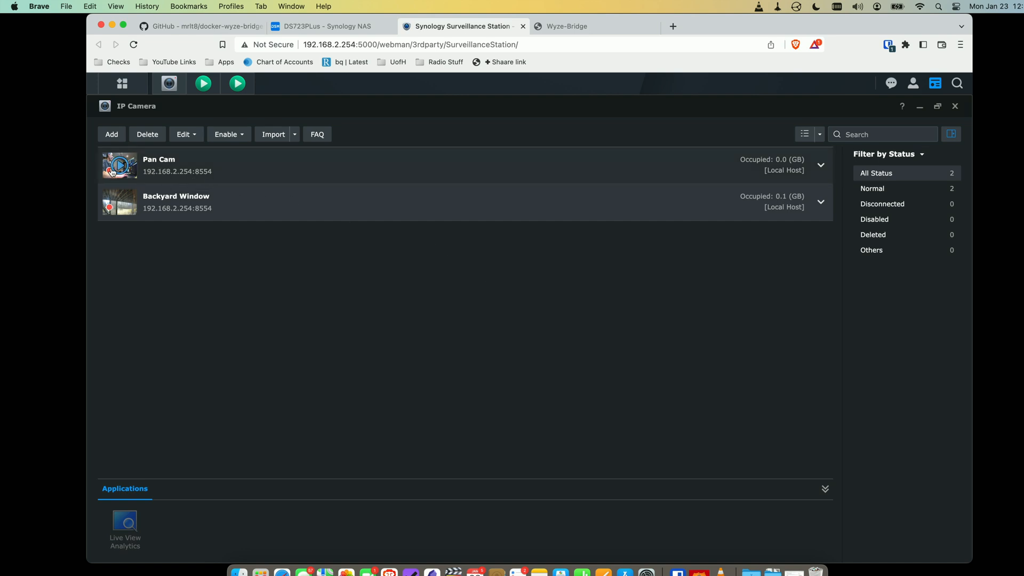
pyautogui.click(198, 85)
pyautogui.click(237, 83)
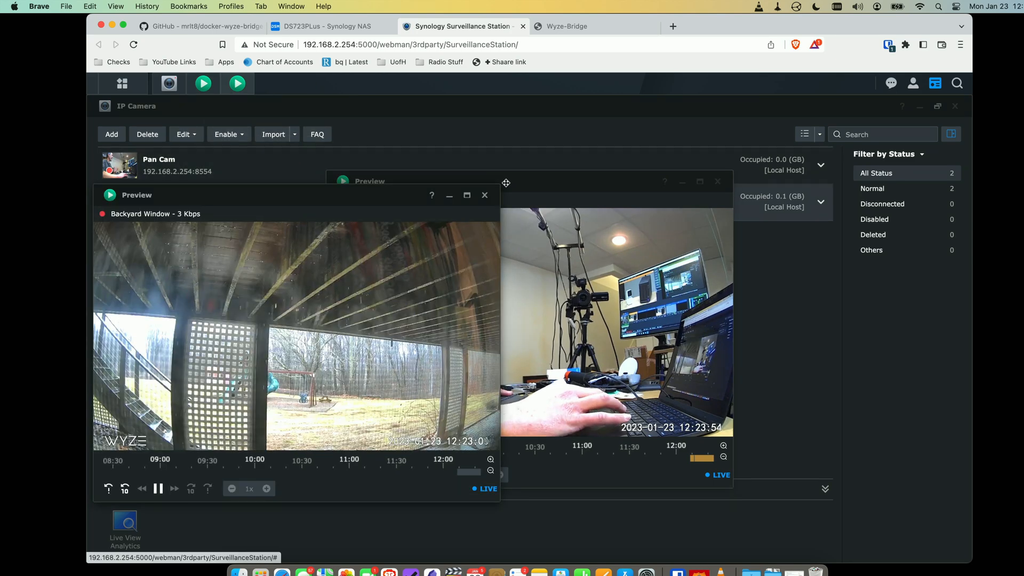
pyautogui.click(505, 183)
pyautogui.moveTo(506, 182); pyautogui.dragTo(702, 187)
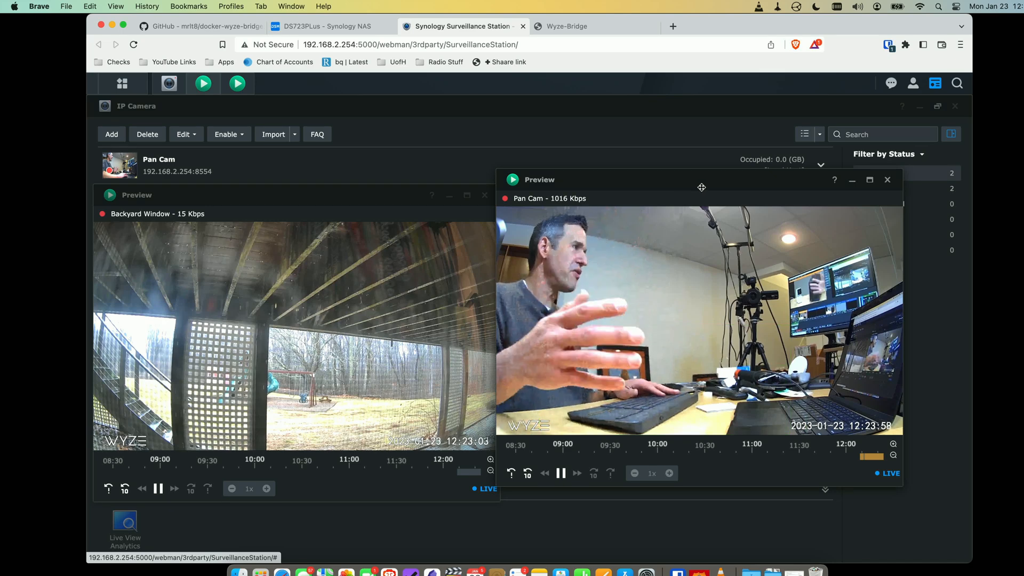
# - Play back Pan Cam's recorded footage, scrubbing the timeline to 12:20:58
pyautogui.click(871, 457)
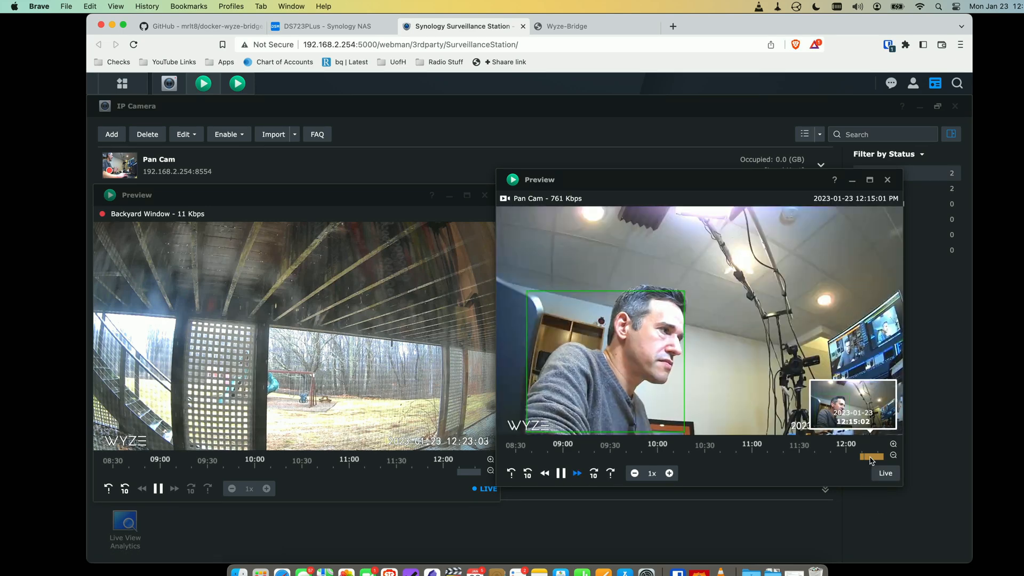
pyautogui.moveTo(867, 457); pyautogui.dragTo(809, 458)
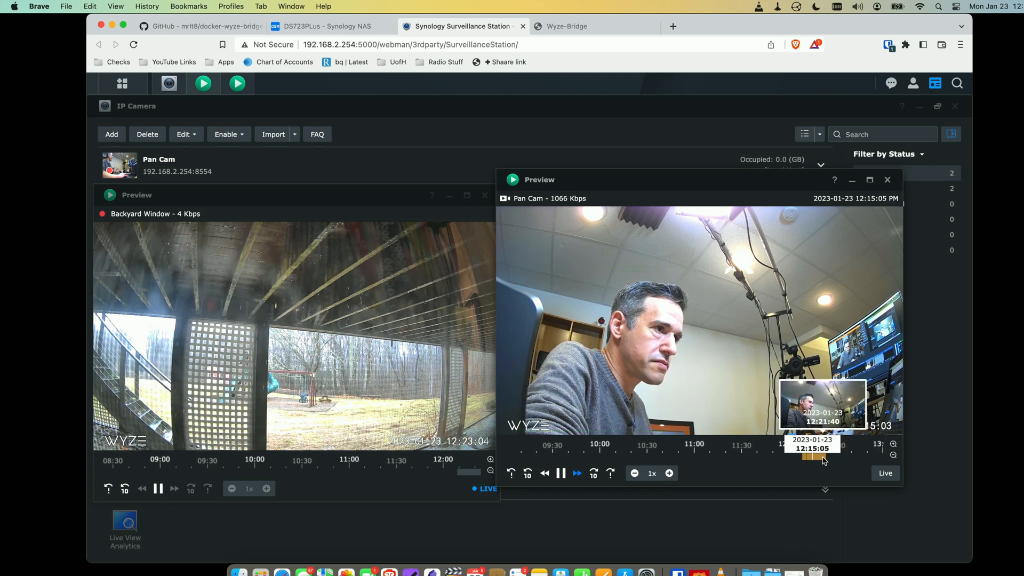
pyautogui.click(822, 458)
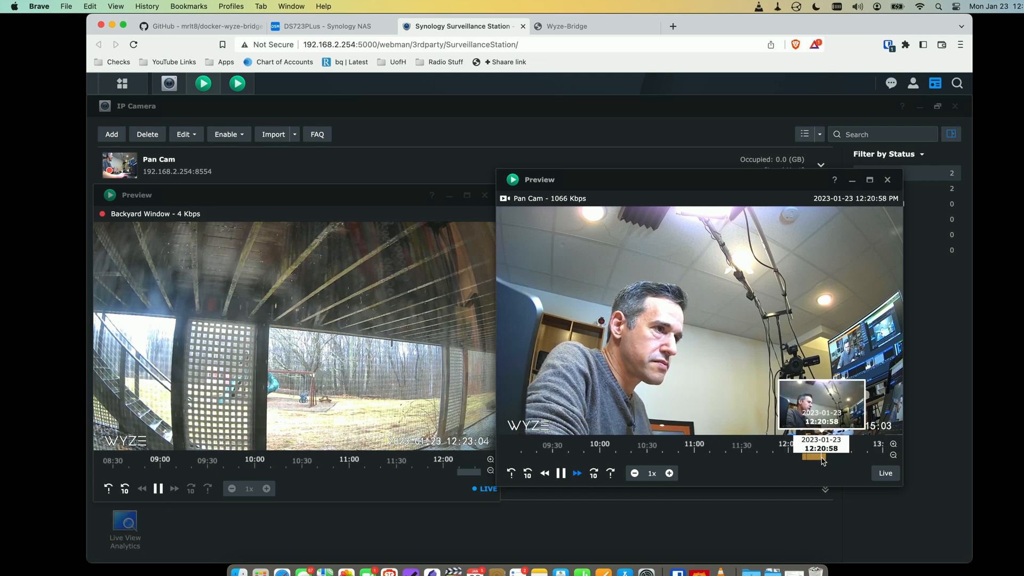